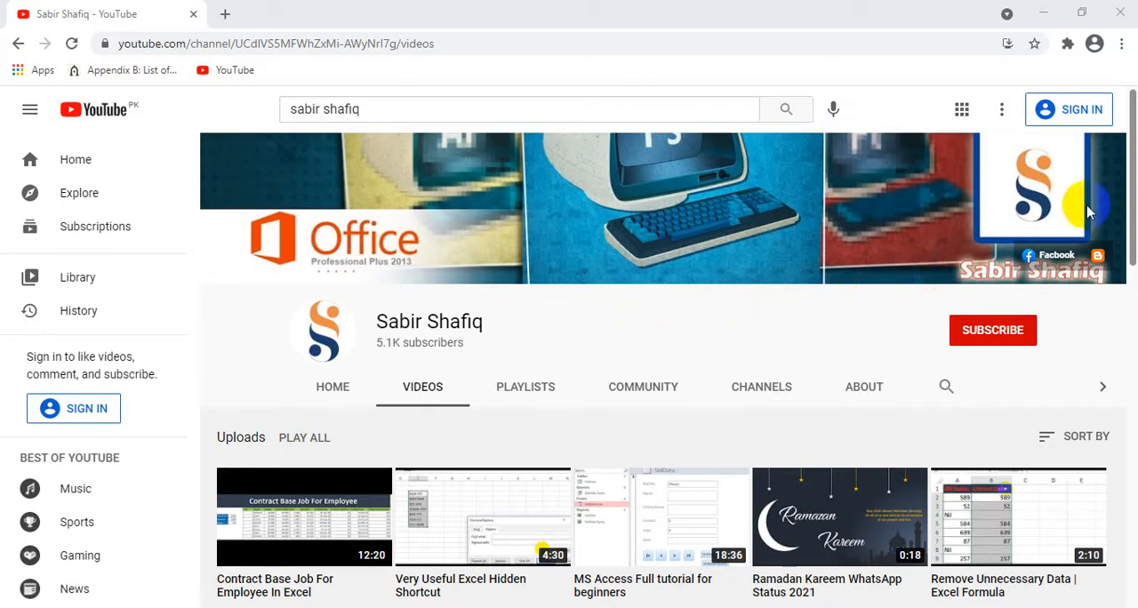
Look through the channel's uploaded videos and created playlists
scroll(1129, 169, "down", 1)
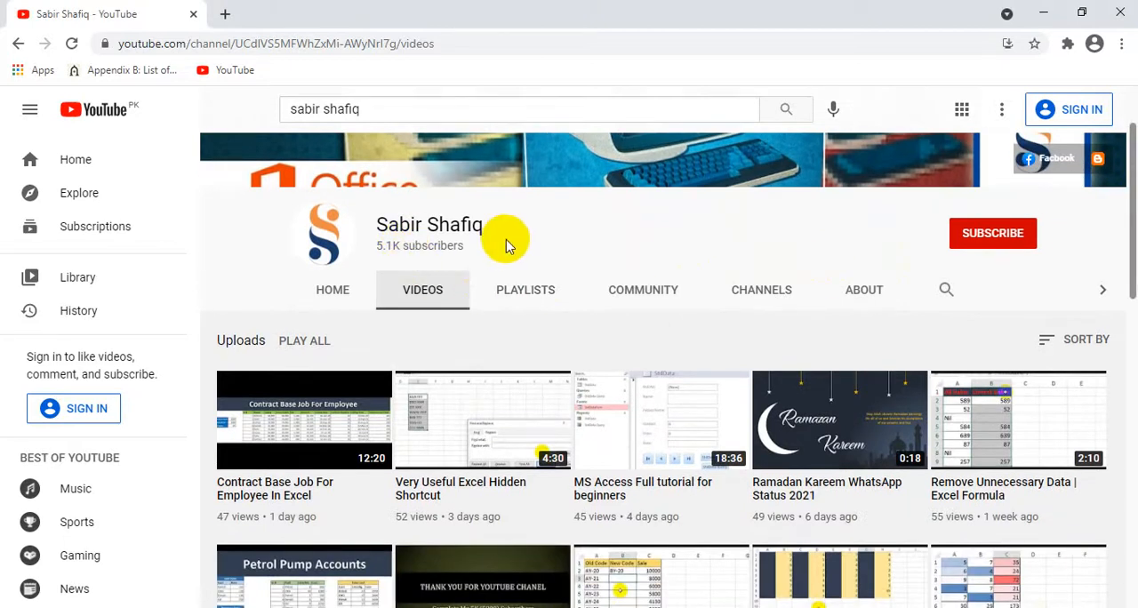
left_click(946, 290)
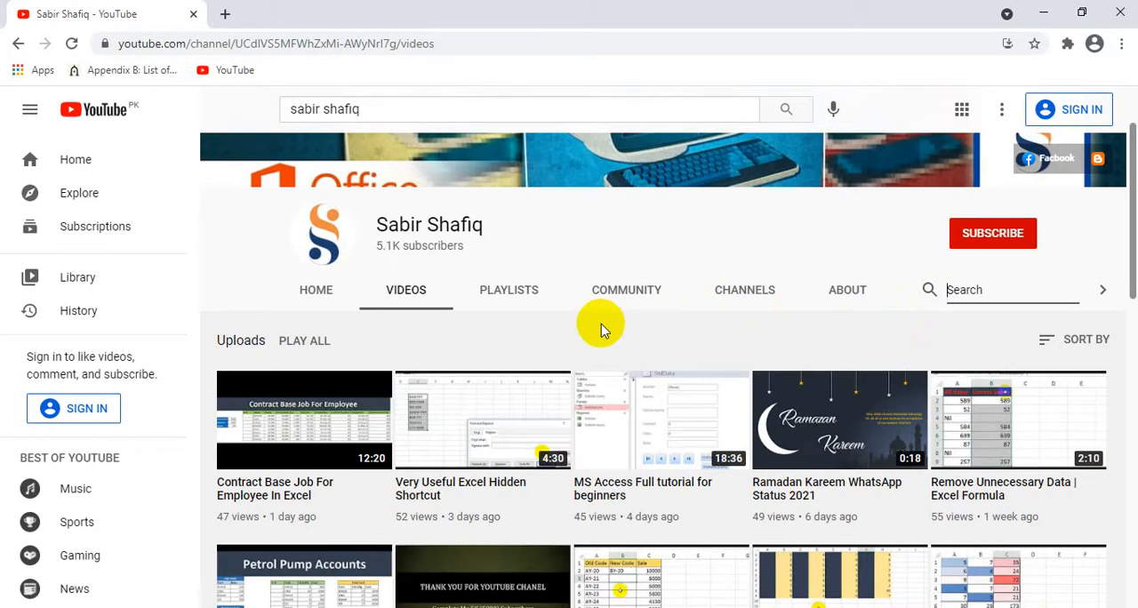
left_click(503, 295)
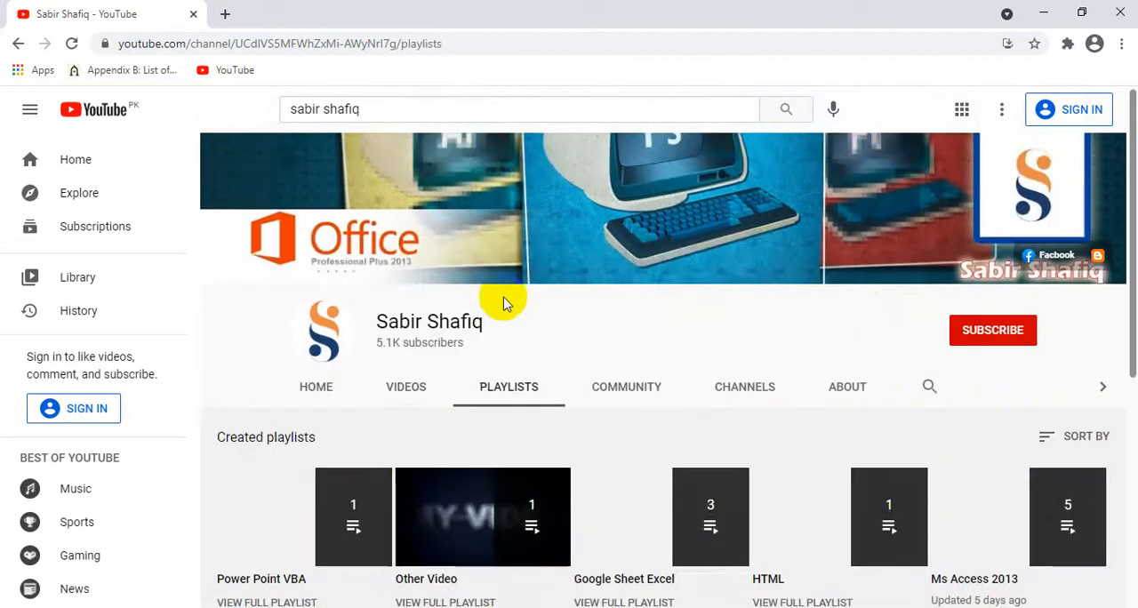
left_click_drag(1135, 200, 1132, 352)
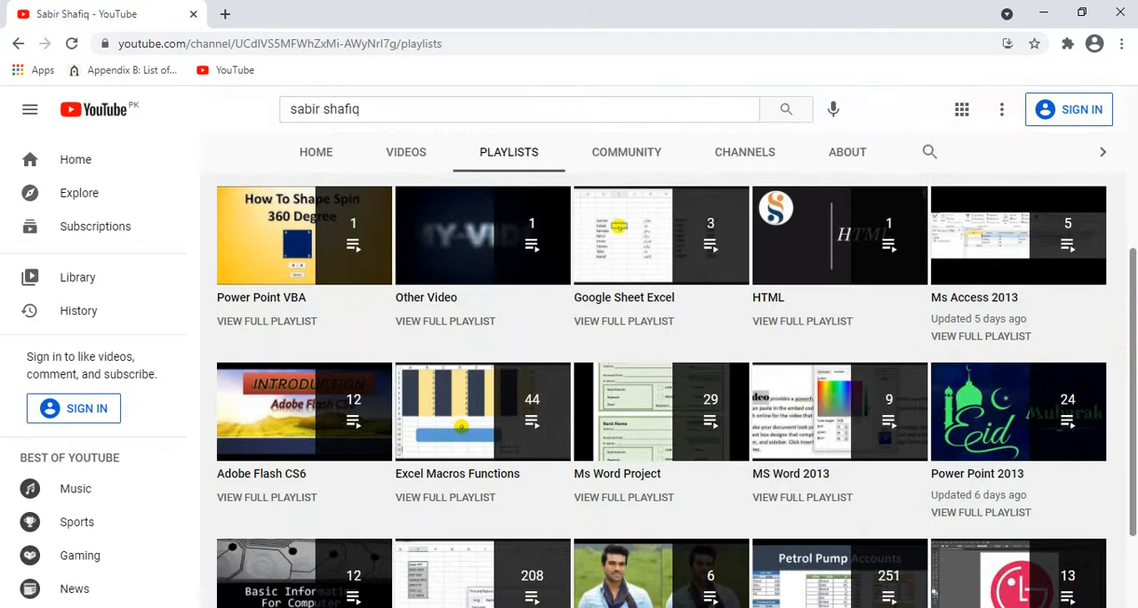
left_click_drag(1122, 316, 1135, 346)
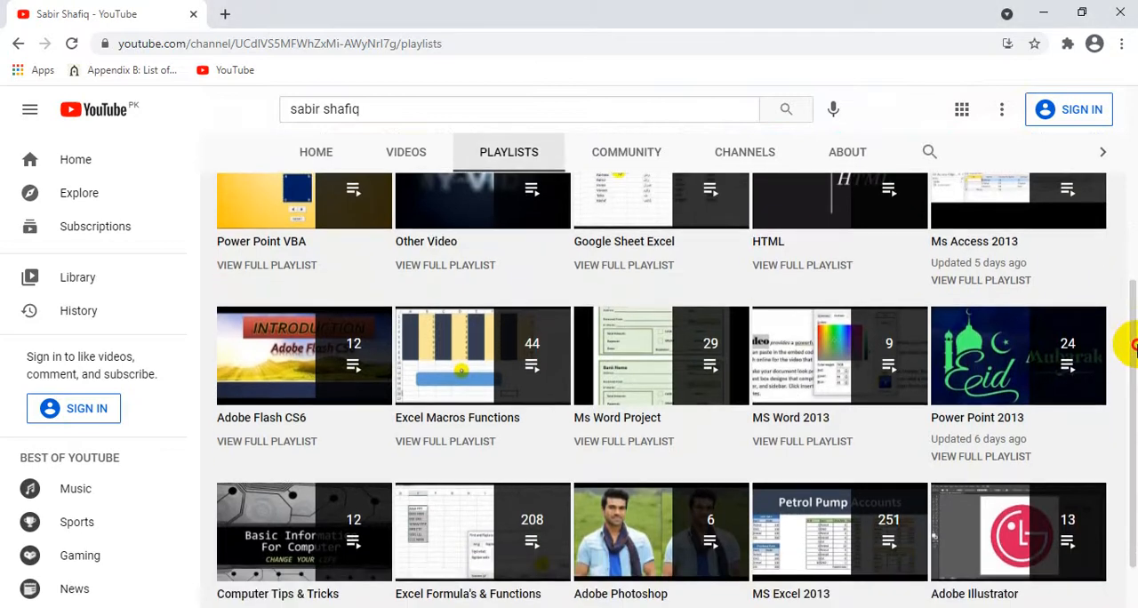
scroll(1135, 347, "up", 4)
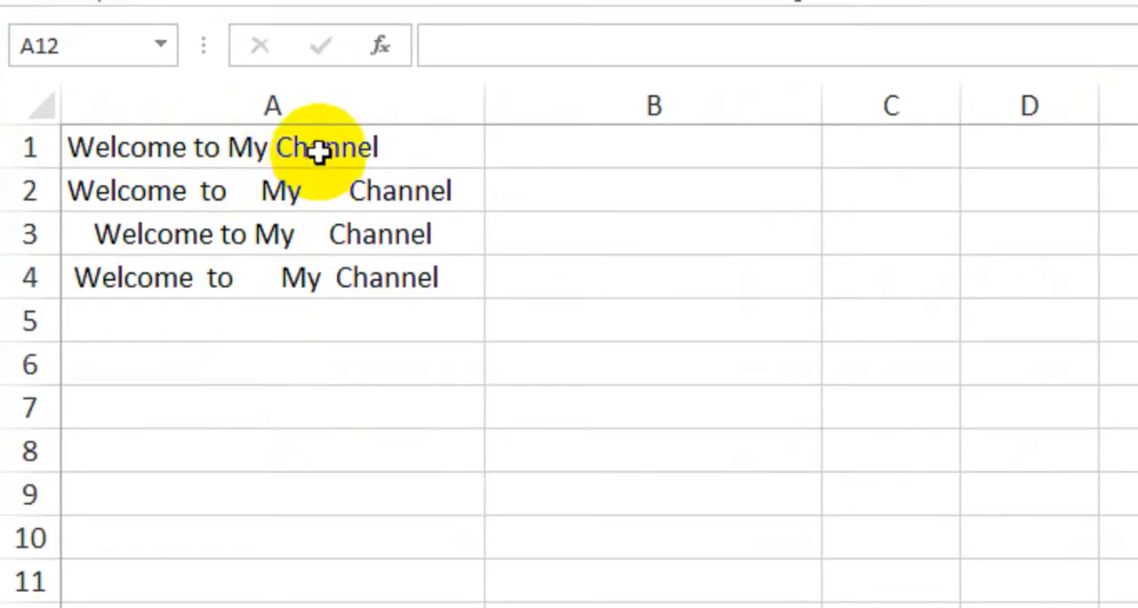
Examine the irregular spacing of the text entries in A1:A4
left_click_drag(319, 151, 320, 316)
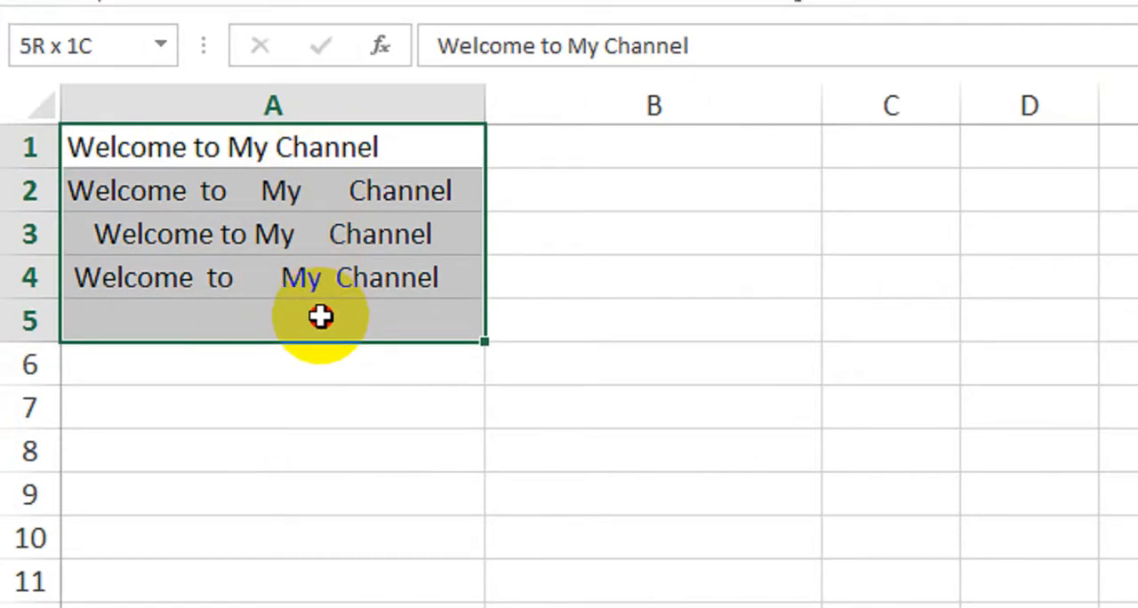
left_click_drag(320, 316, 320, 316)
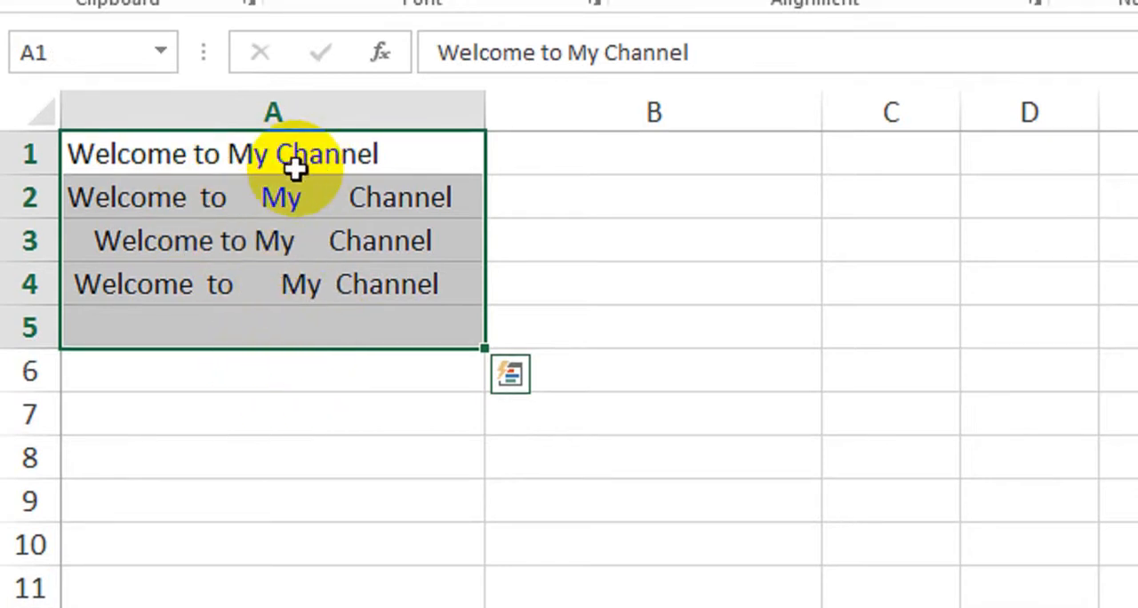
left_click(237, 208)
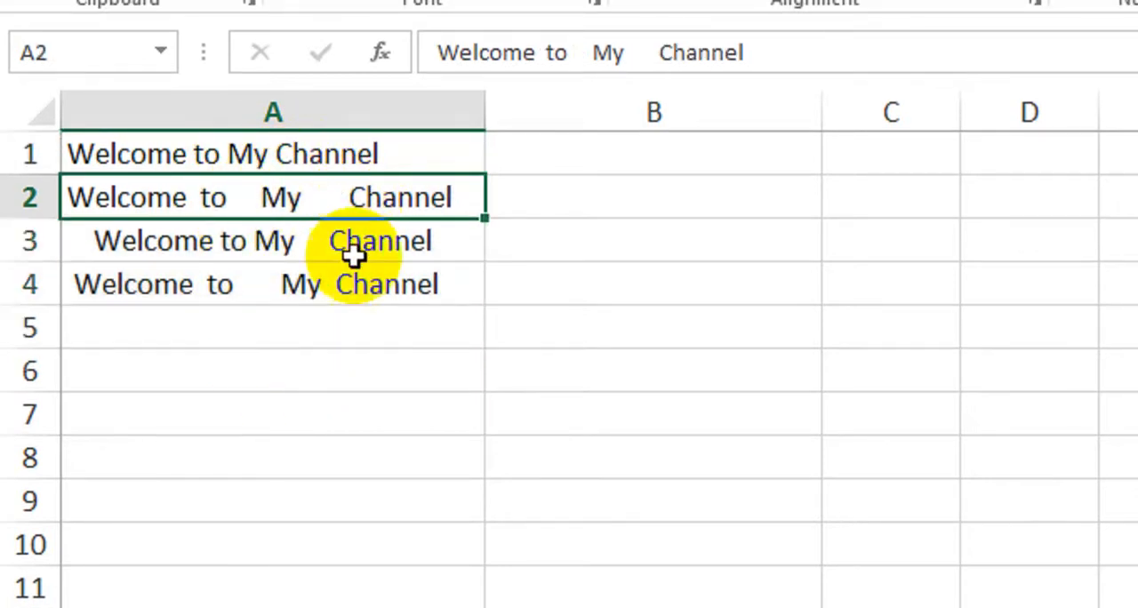
left_click(323, 246)
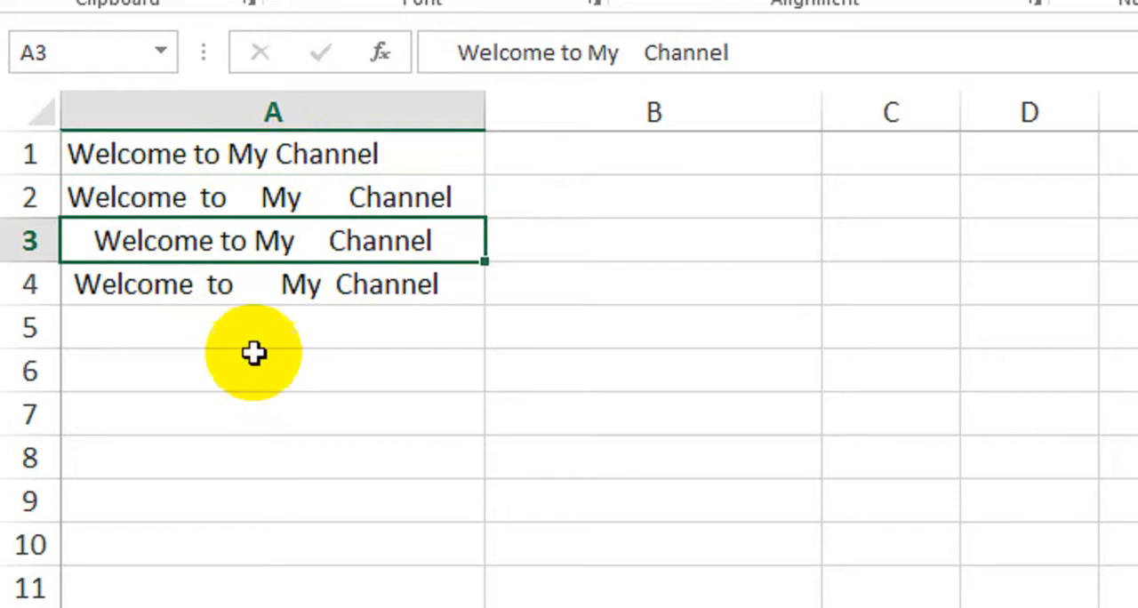
left_click_drag(303, 160, 303, 287)
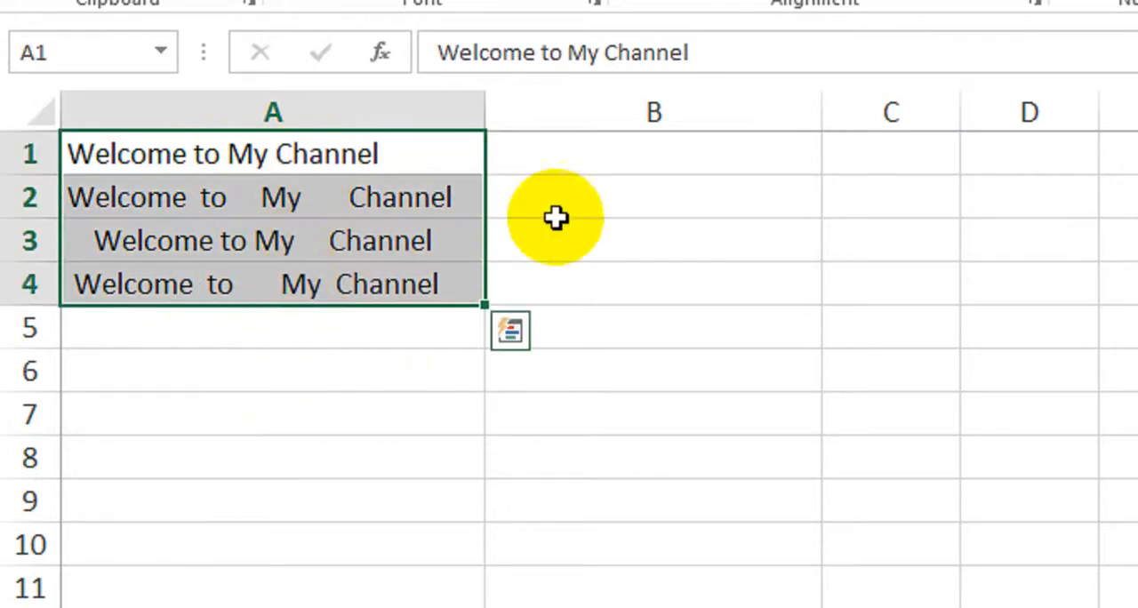
Enter the formula =TRIM(A1) in cell B1 to remove the extra spaces from the first text entry
left_click(611, 153)
type("=")
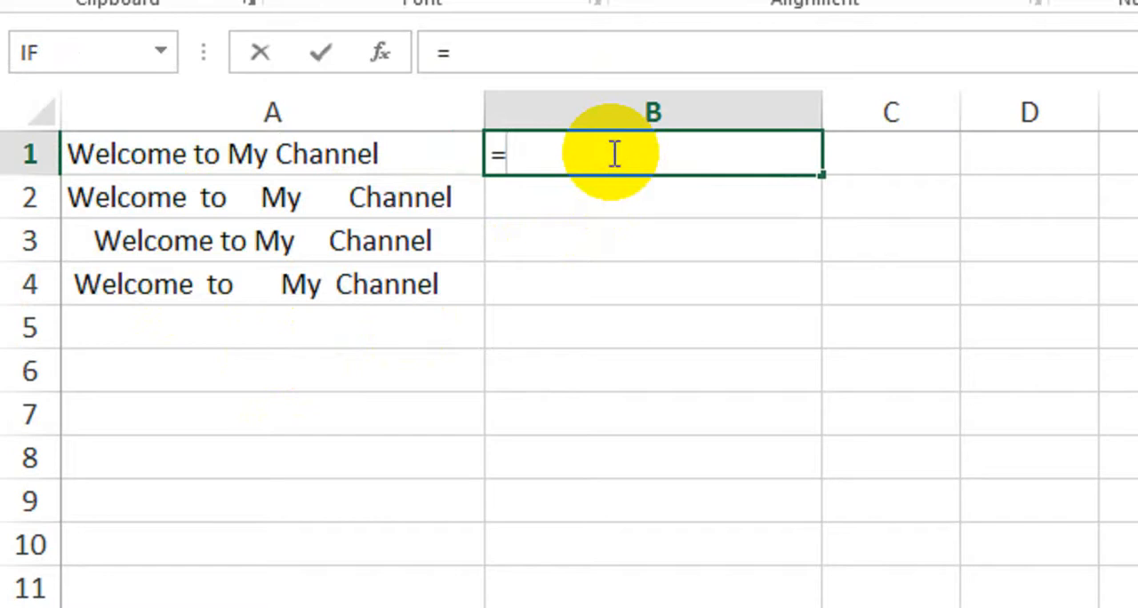
type("trim")
key("Tab")
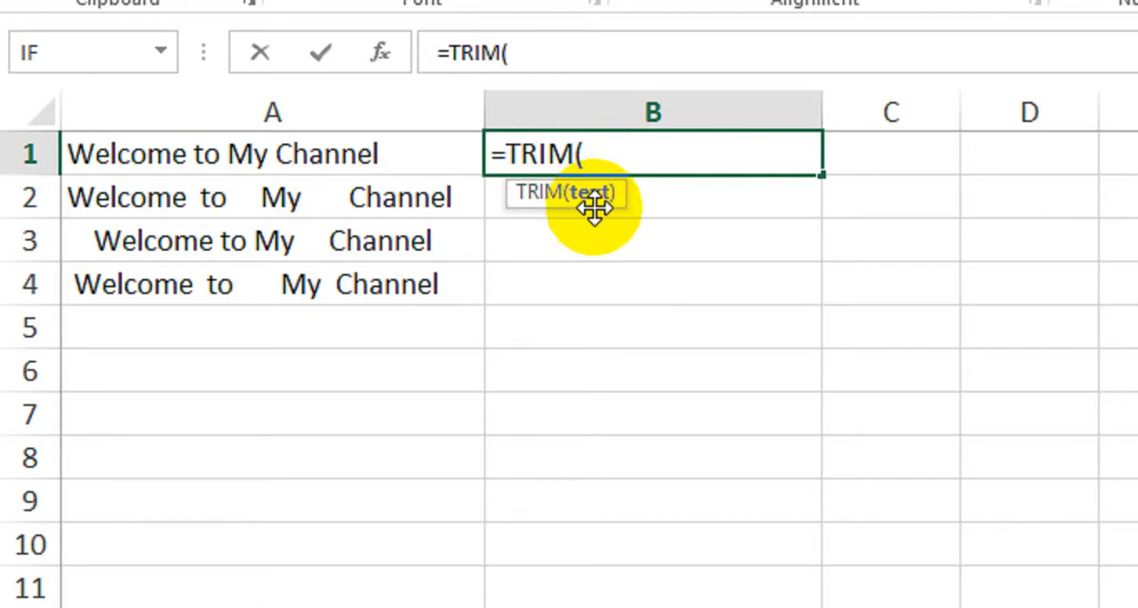
left_click(301, 161)
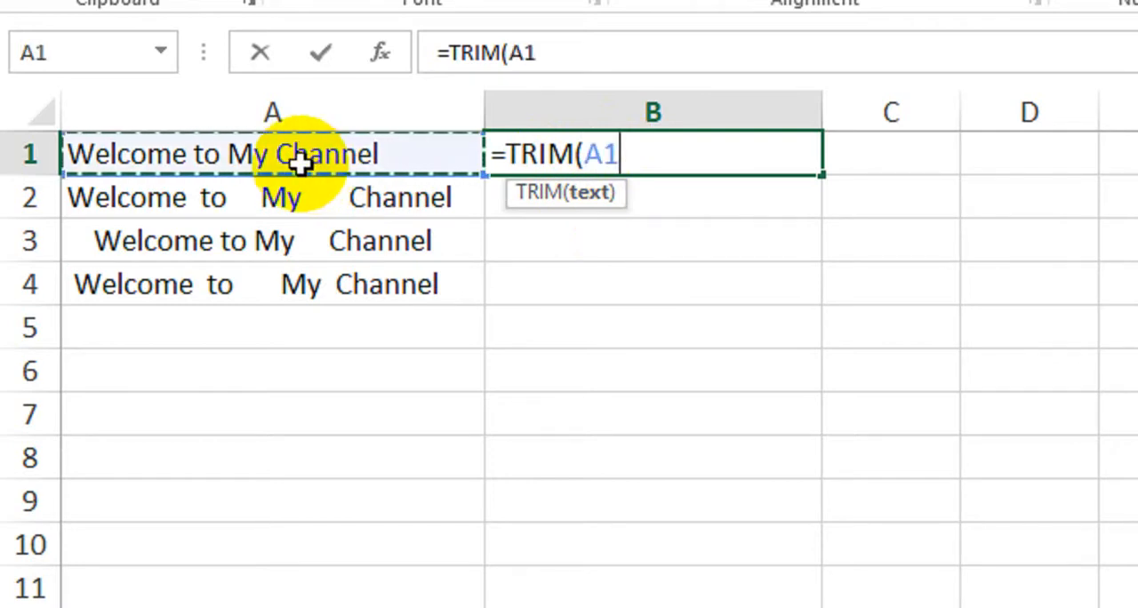
type(")")
key("Return")
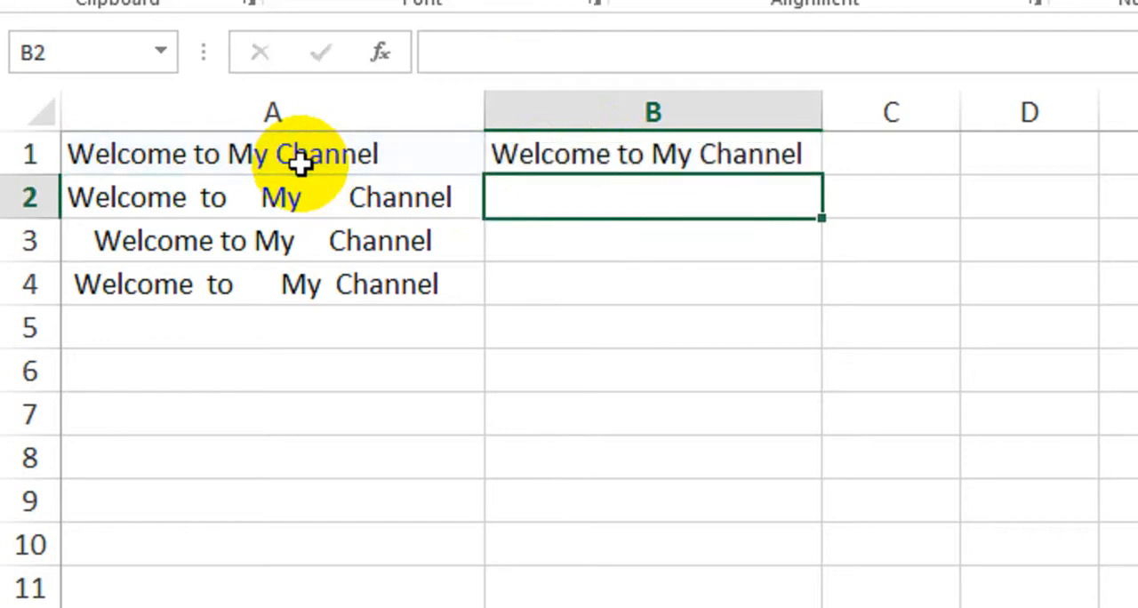
Fill the TRIM formula from B1 down to B4
left_click(650, 151)
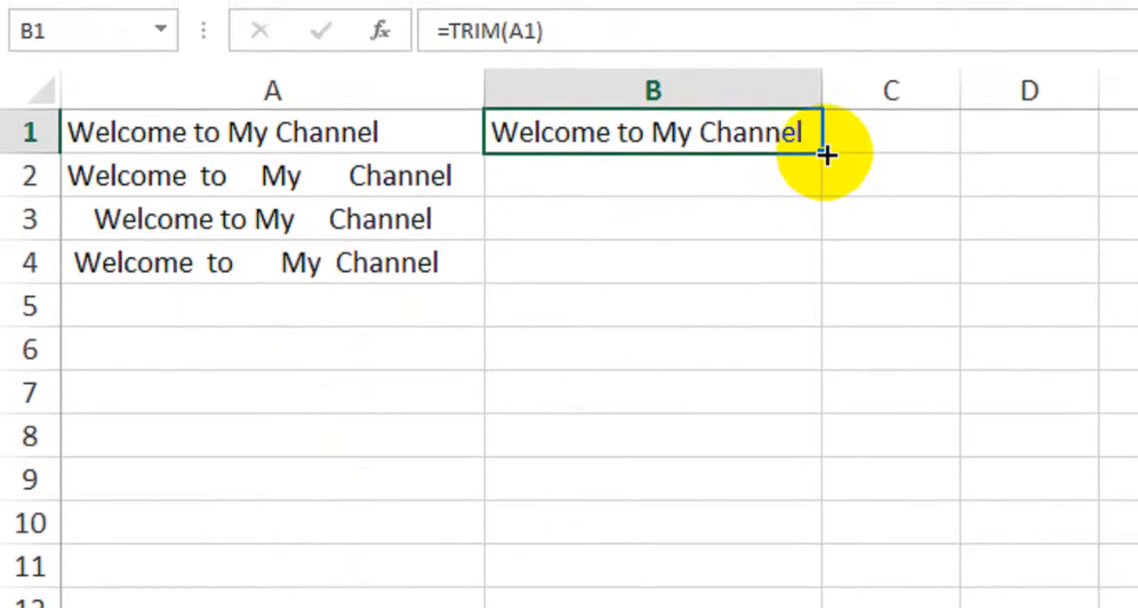
left_click_drag(822, 100, 820, 177)
left_click_drag(819, 231, 820, 282)
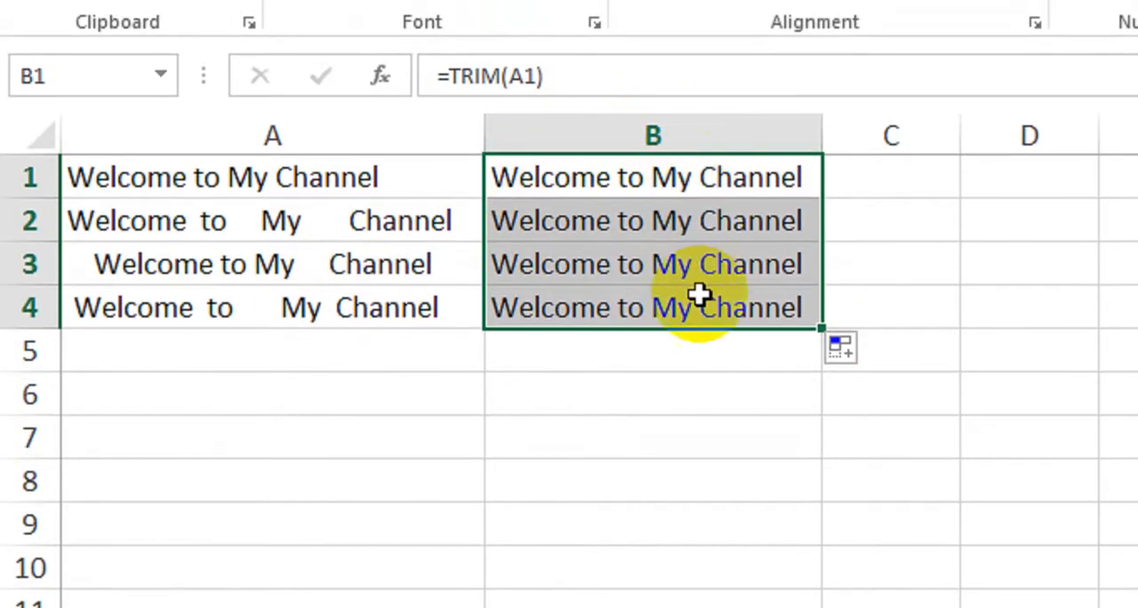
Compare the original text entries in column A with the trimmed text in B1:B4
left_click(195, 216)
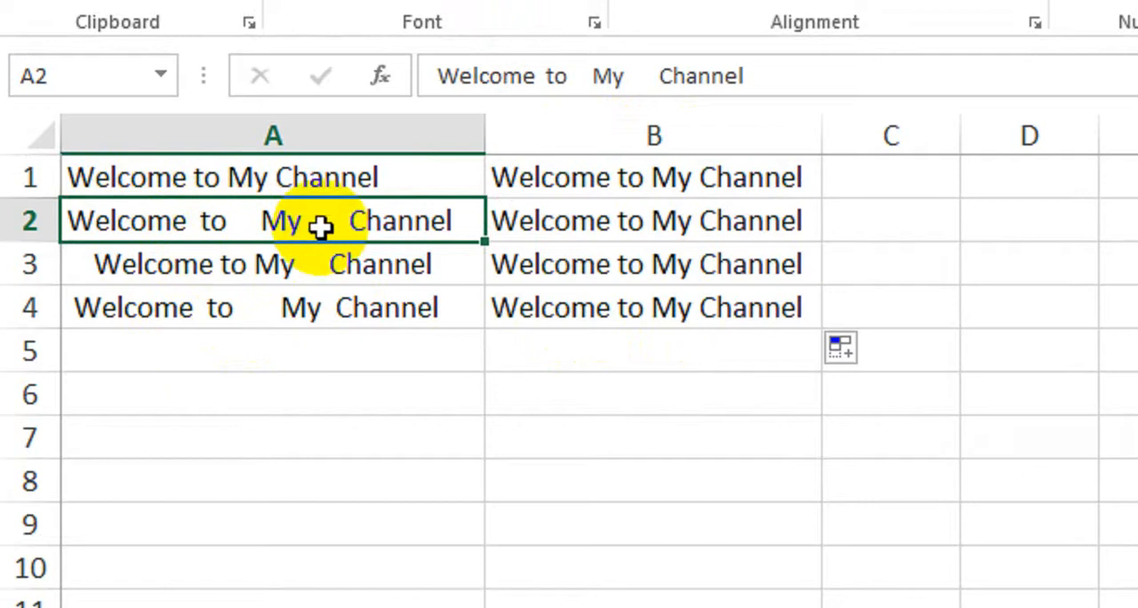
left_click(134, 265)
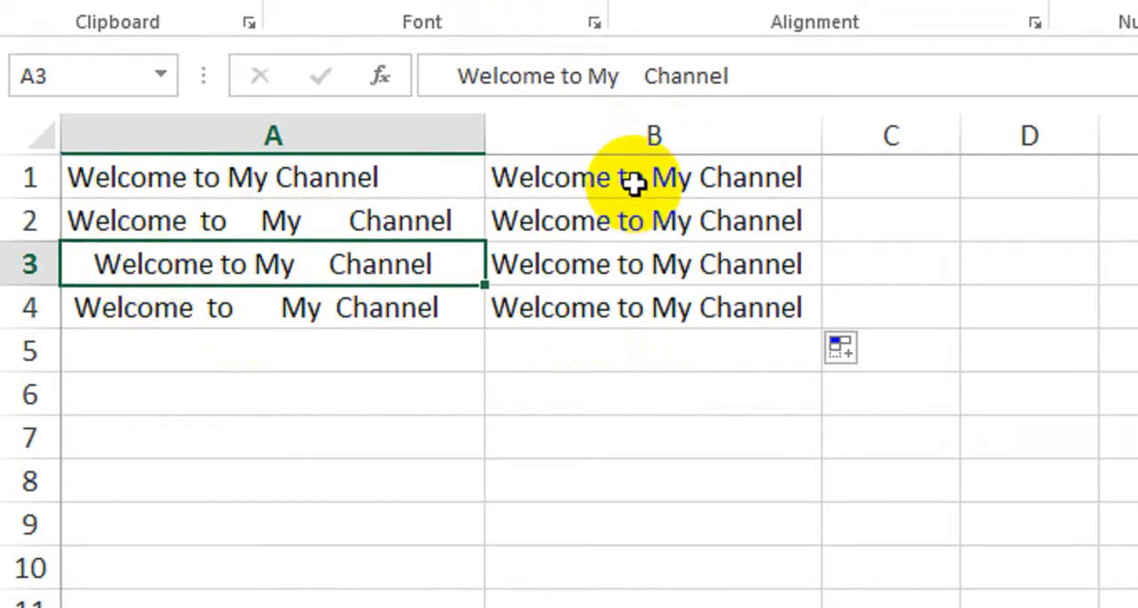
left_click_drag(634, 182, 620, 301)
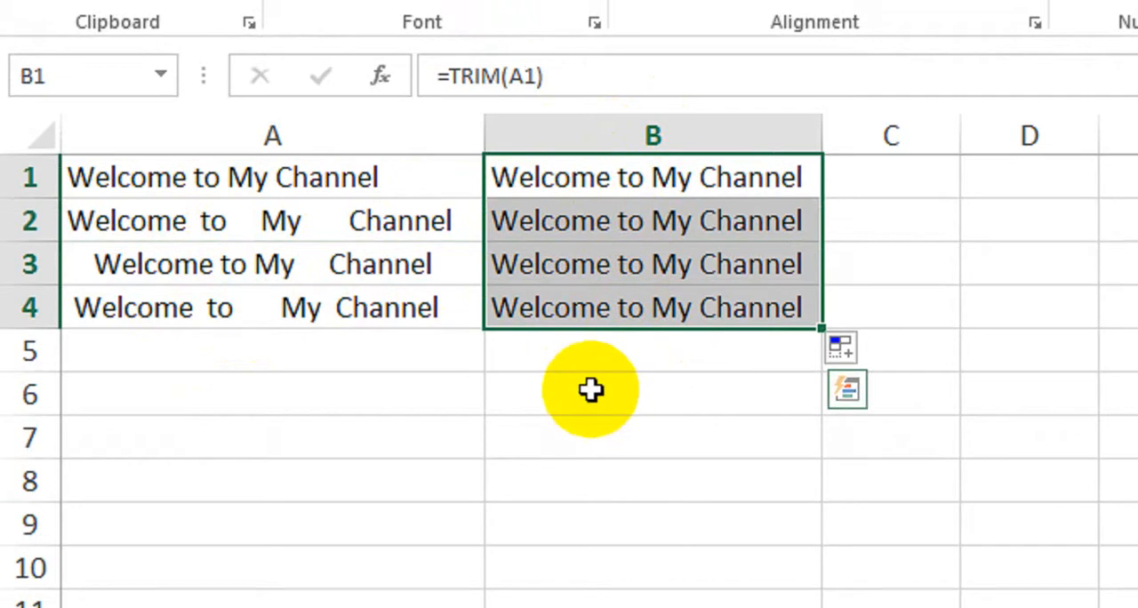
left_click(608, 455)
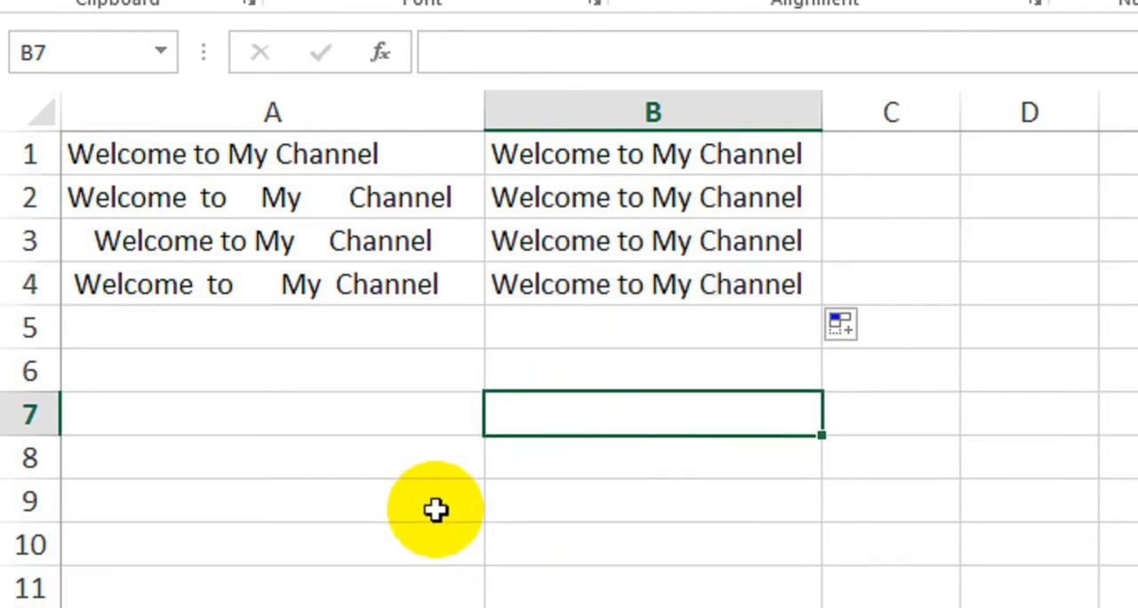
Switch to the sheet with the student marks table and examine its blank Chemistry, English and Computer cells
left_click(332, 542)
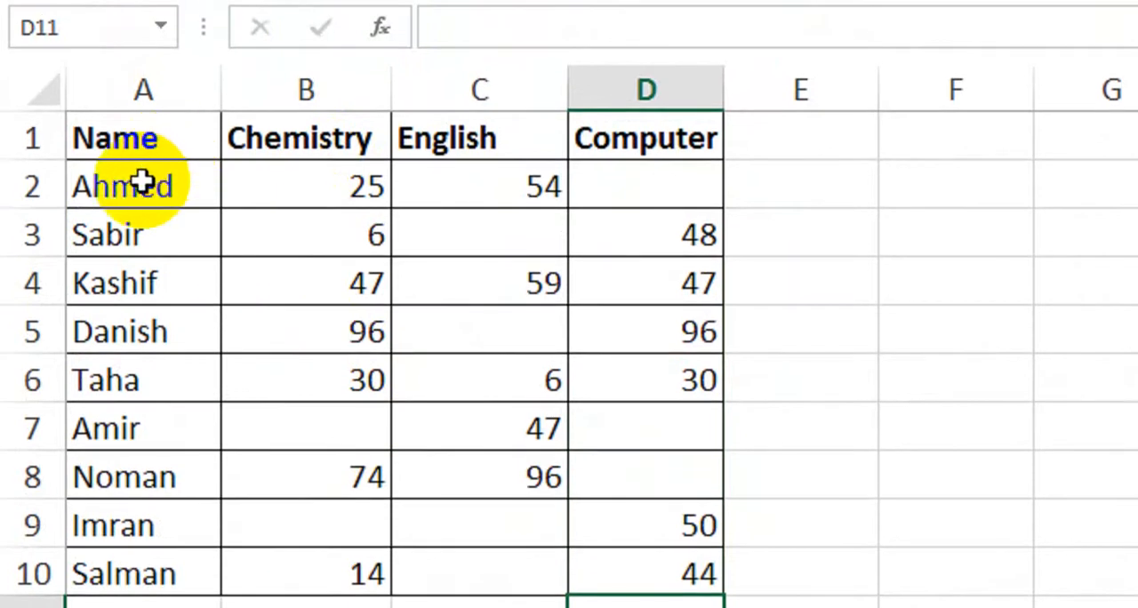
left_click(158, 186)
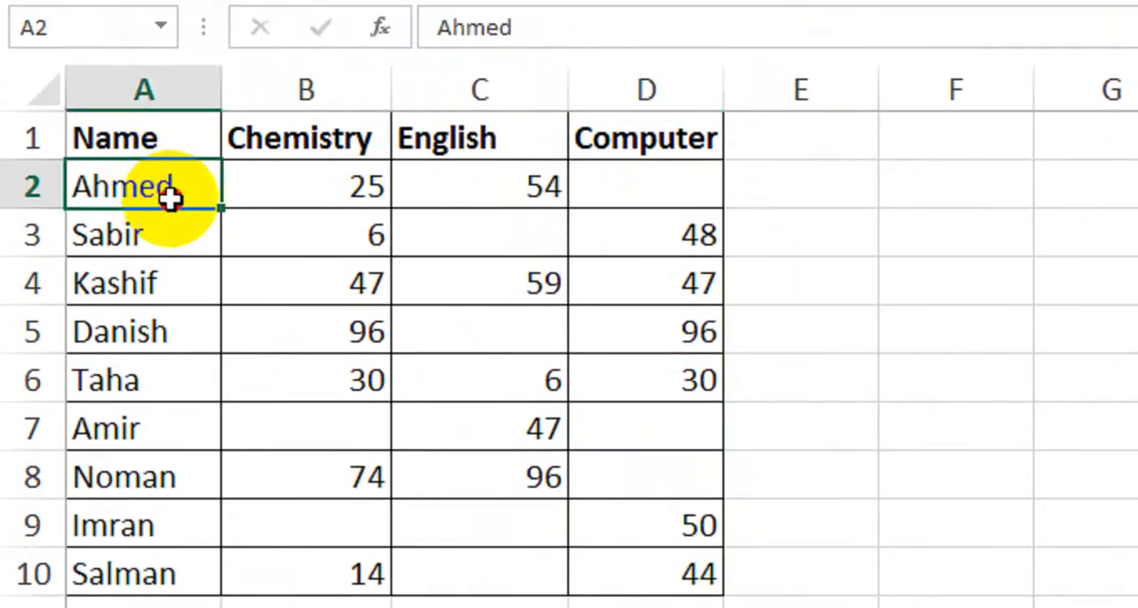
left_click_drag(253, 177, 600, 164)
left_click(260, 151)
left_click(487, 162)
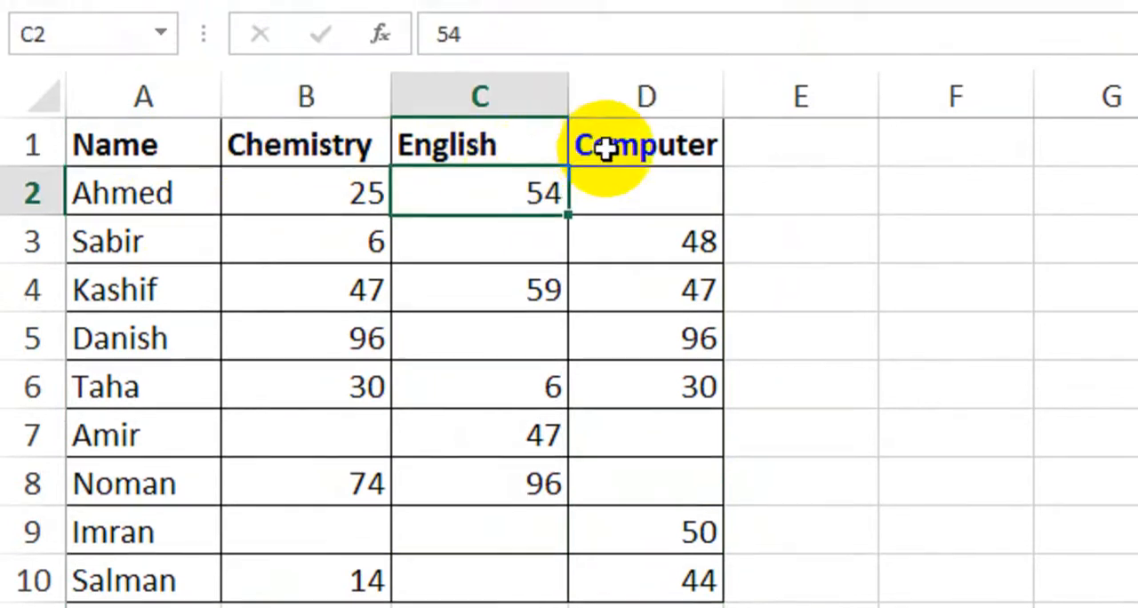
left_click(606, 150)
left_click_drag(293, 201, 615, 196)
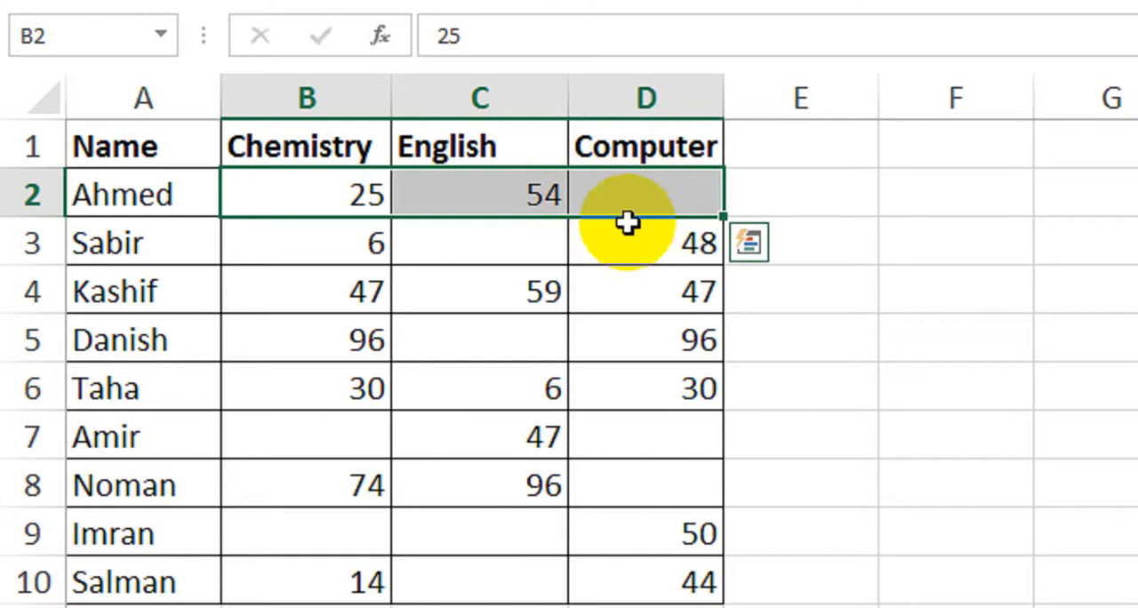
left_click(470, 246)
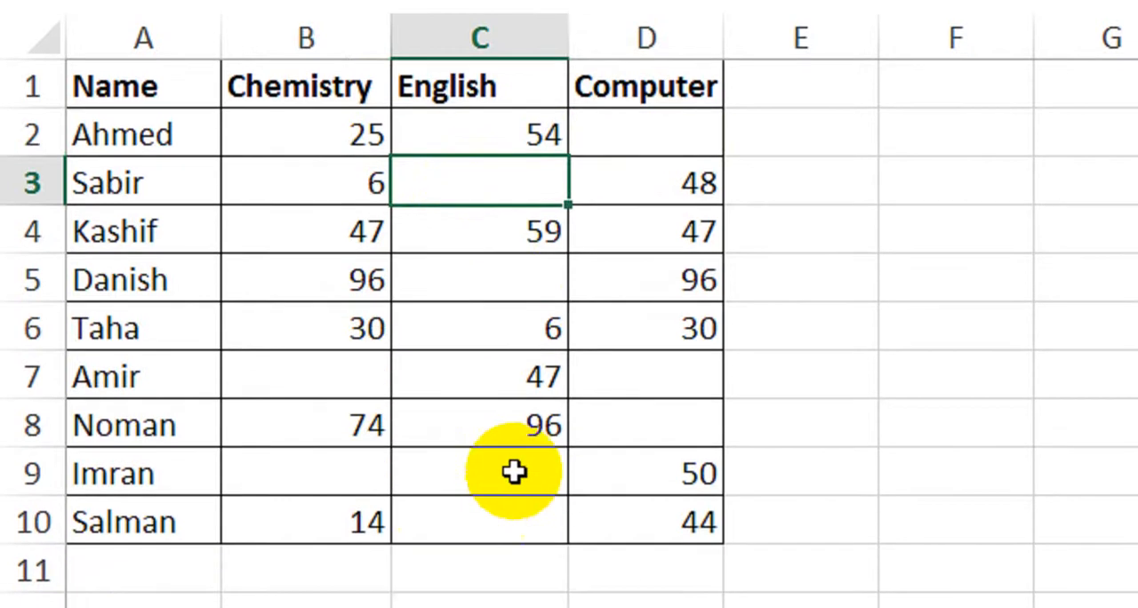
left_click(501, 580)
left_click(525, 542)
left_click(661, 342)
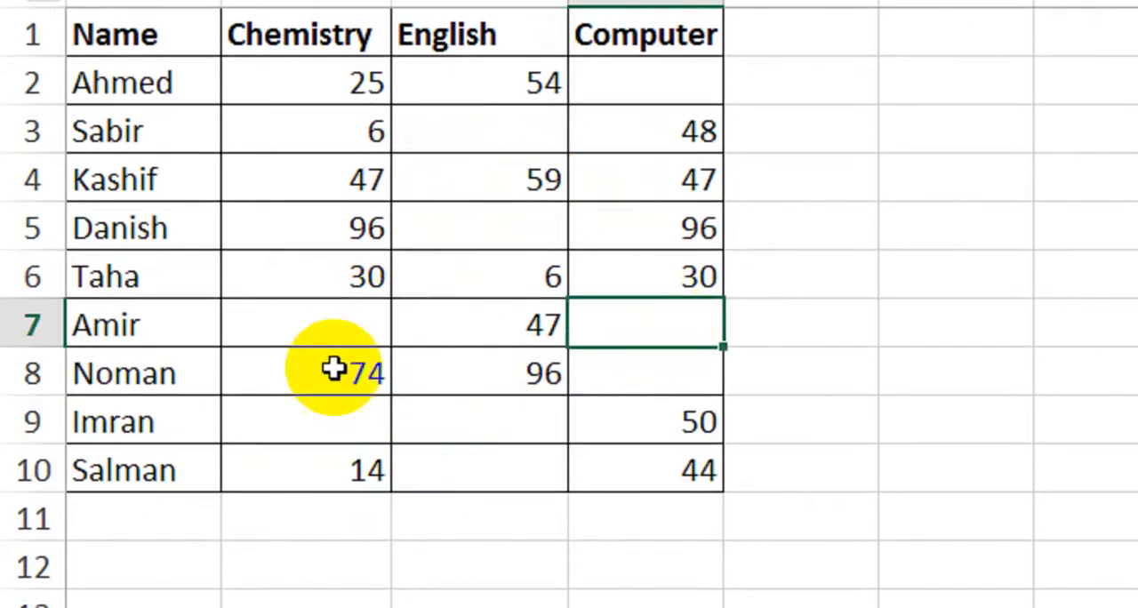
left_click(325, 338)
left_click(329, 419)
left_click(533, 418)
key("Return")
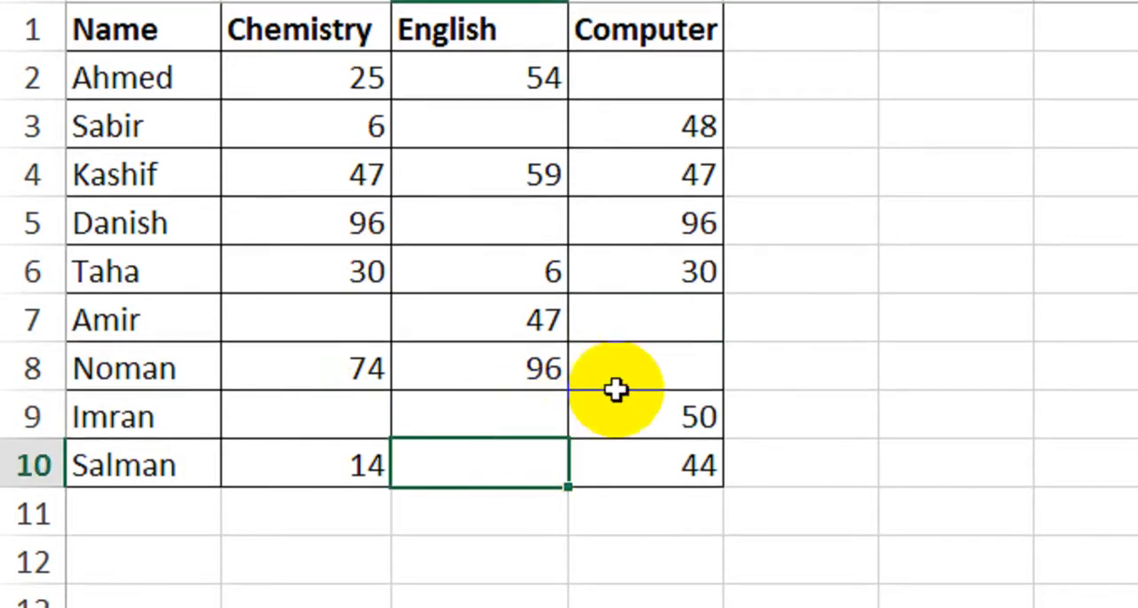
left_click(649, 359)
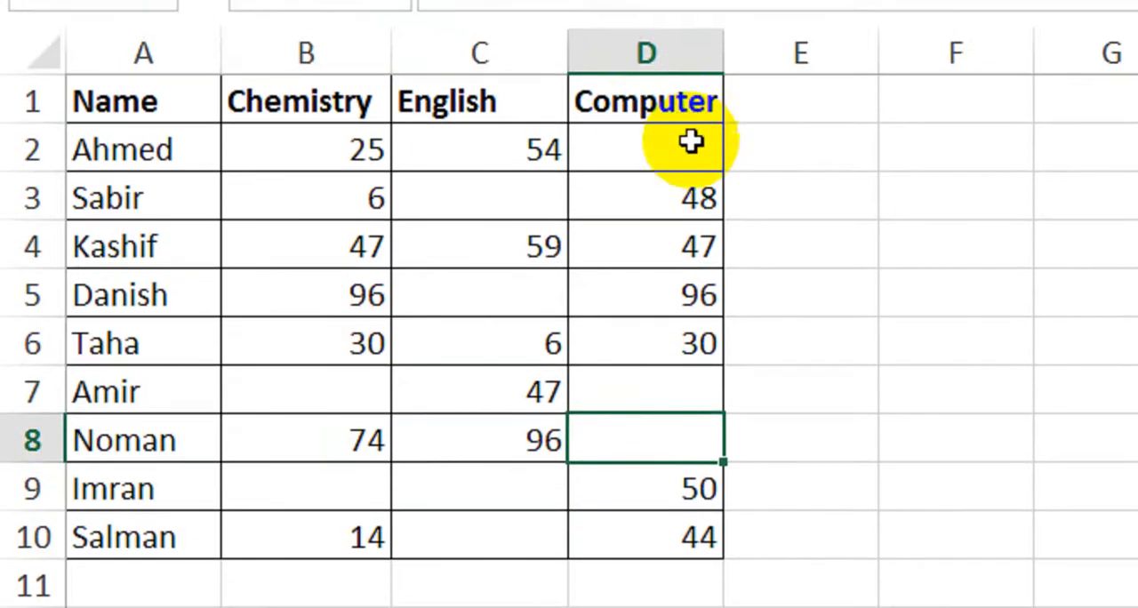
Select the whole marks table, A1:D10, including its header row
left_click_drag(155, 128, 653, 536)
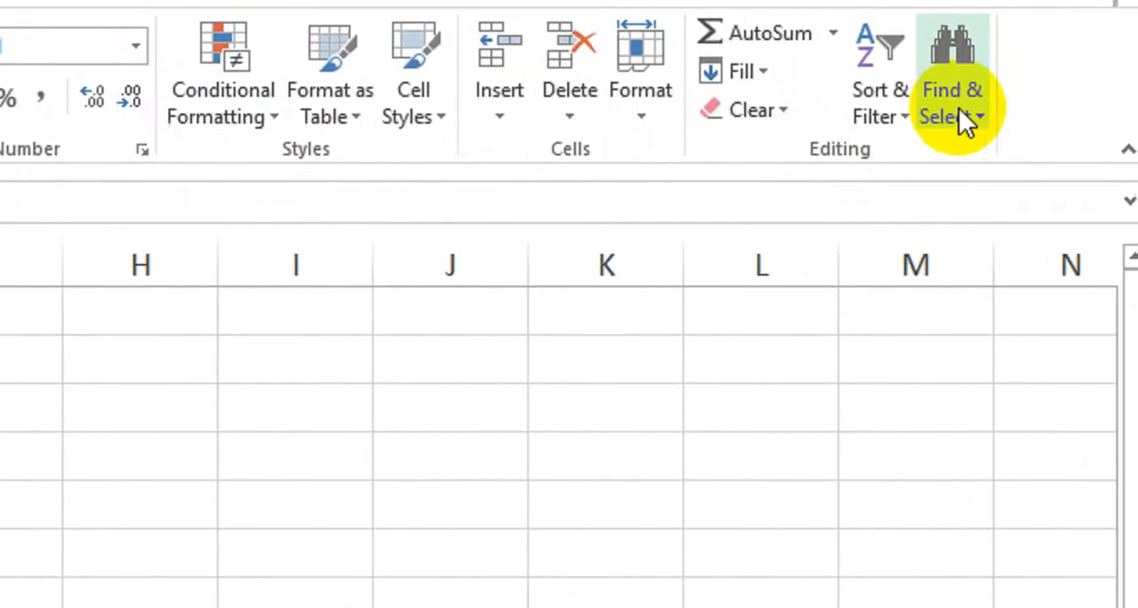
left_click(961, 151)
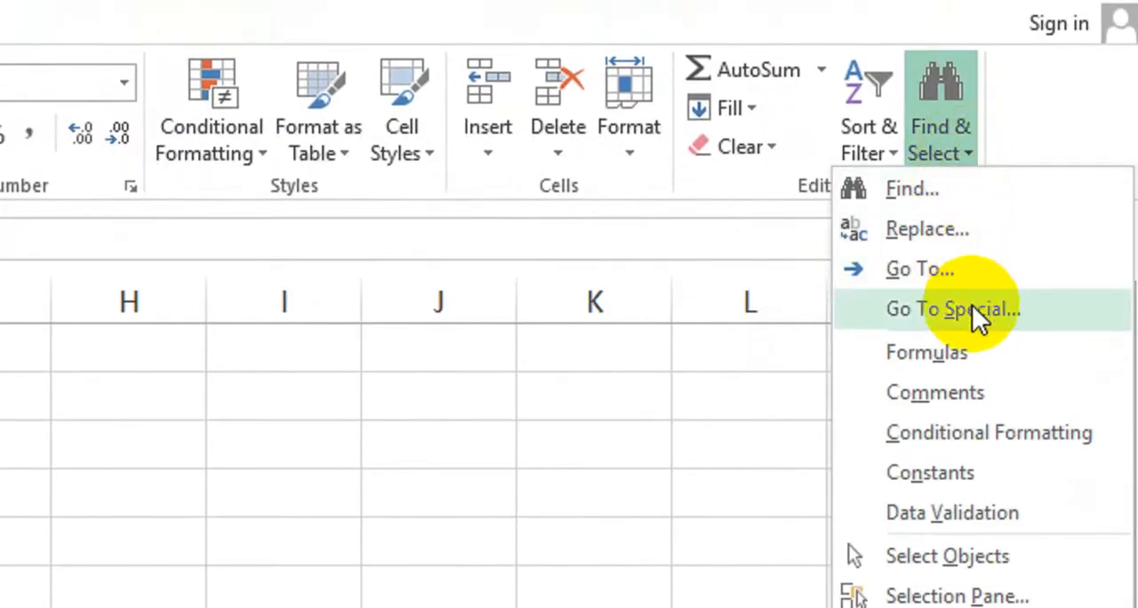
left_click(997, 309)
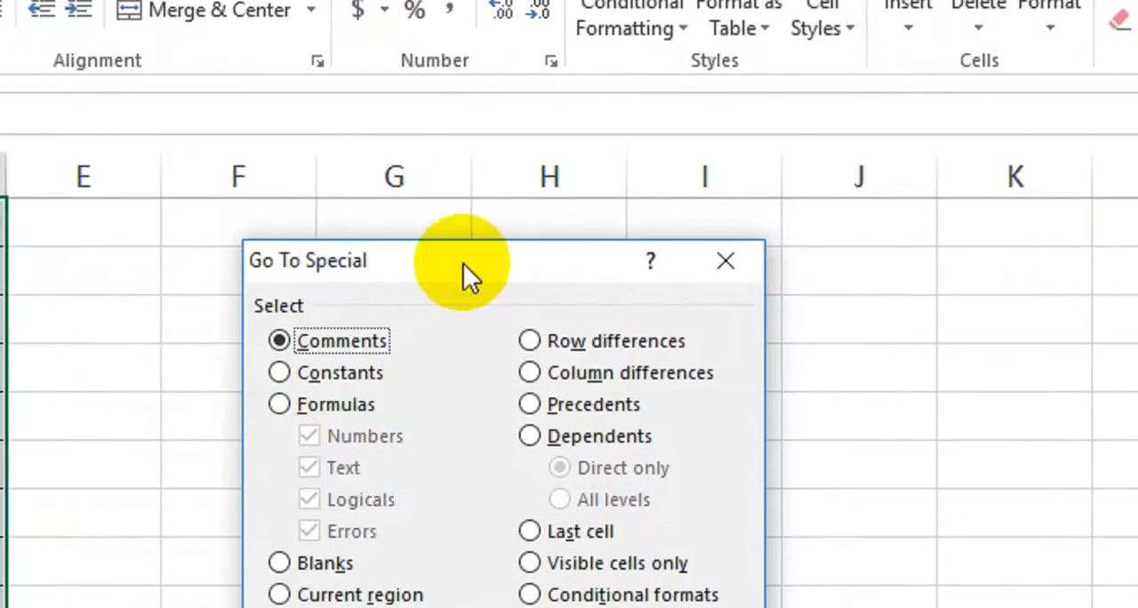
left_click_drag(469, 275, 309, 271)
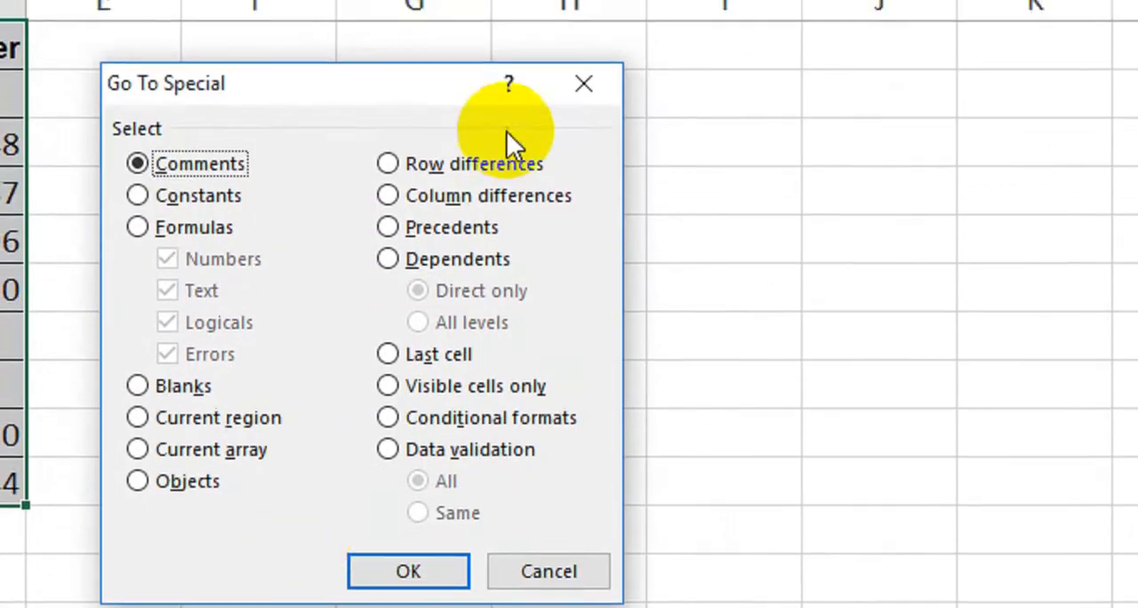
left_click(583, 92)
Select all blank cells within the marks table using Go To Special, and fill them all at once with Absent
left_click(943, 125)
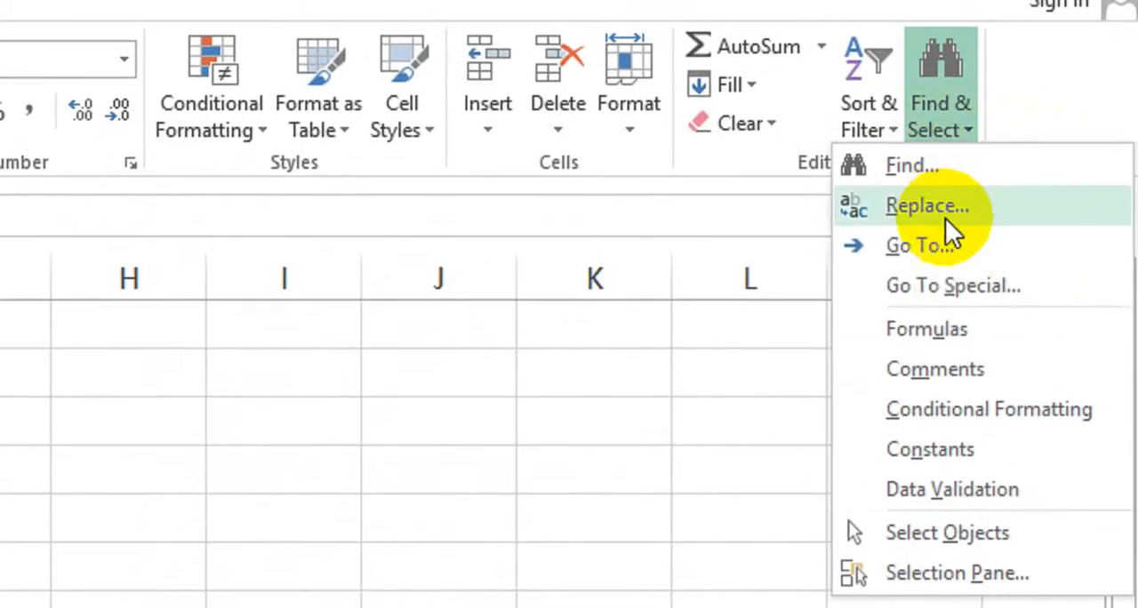
left_click(958, 231)
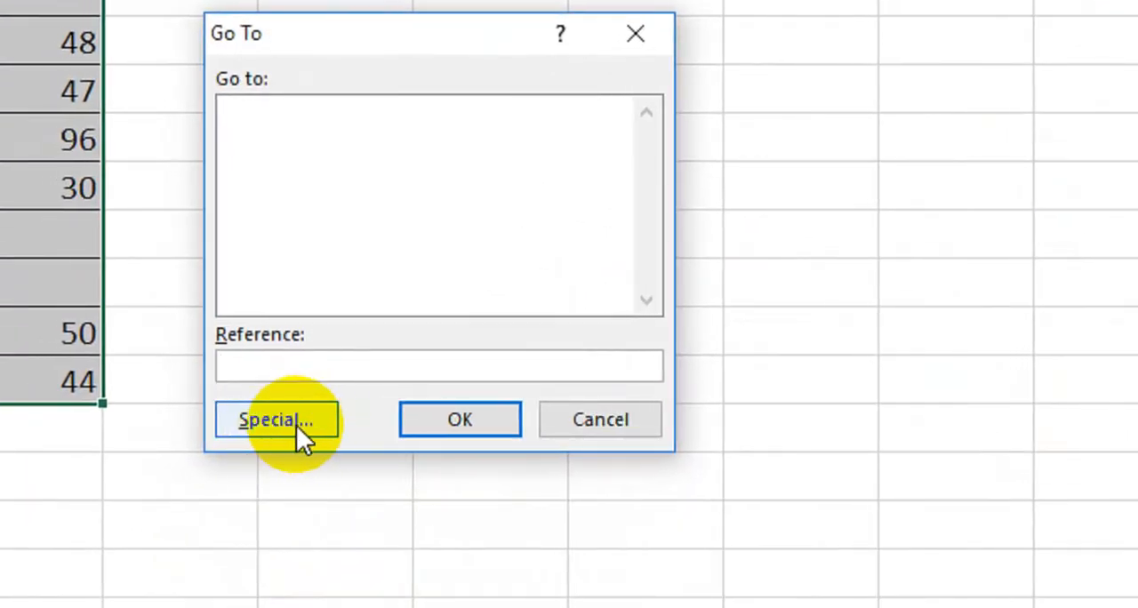
left_click(295, 426)
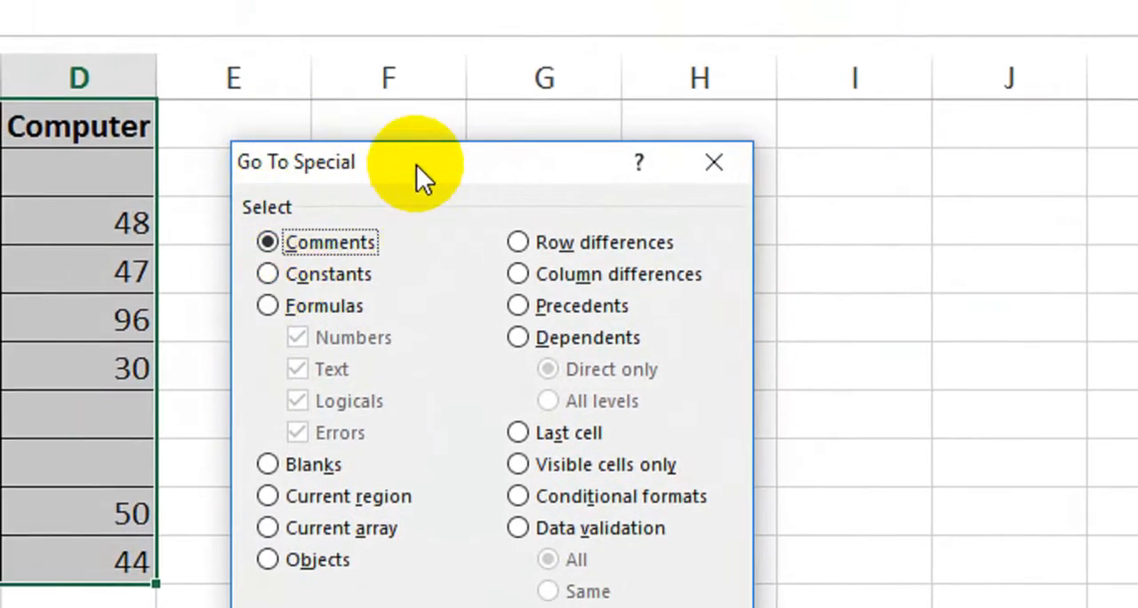
left_click_drag(405, 140, 421, 120)
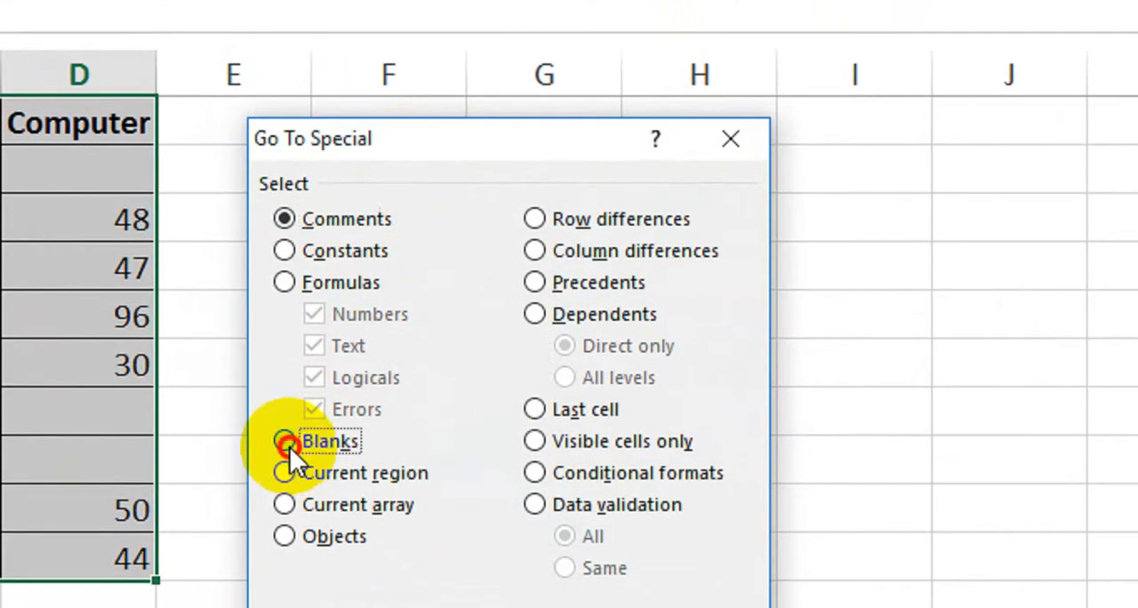
left_click(289, 444)
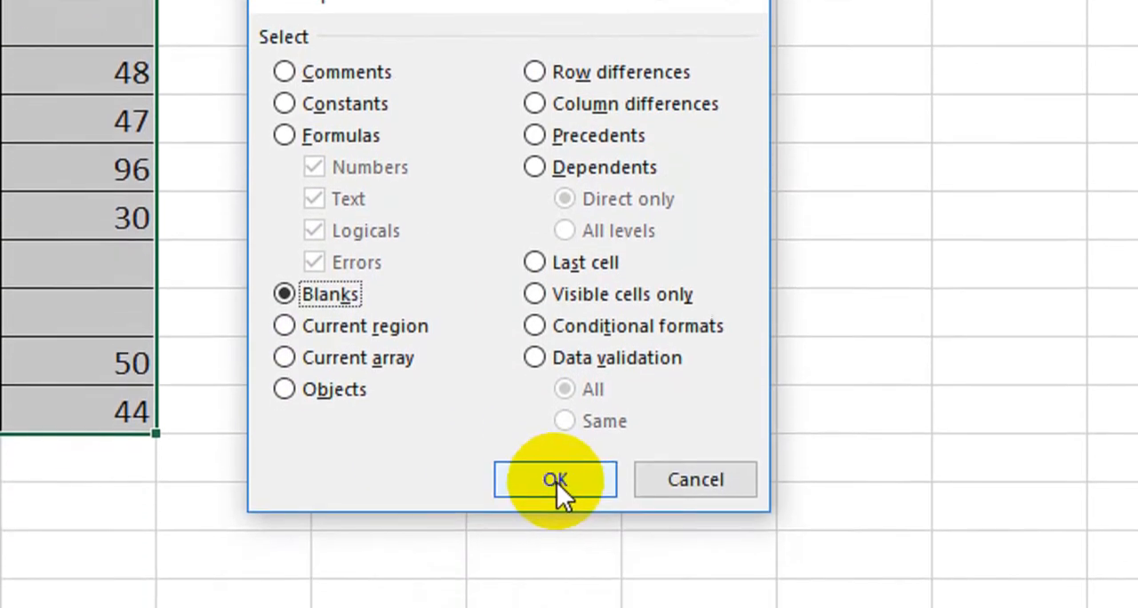
left_click(557, 456)
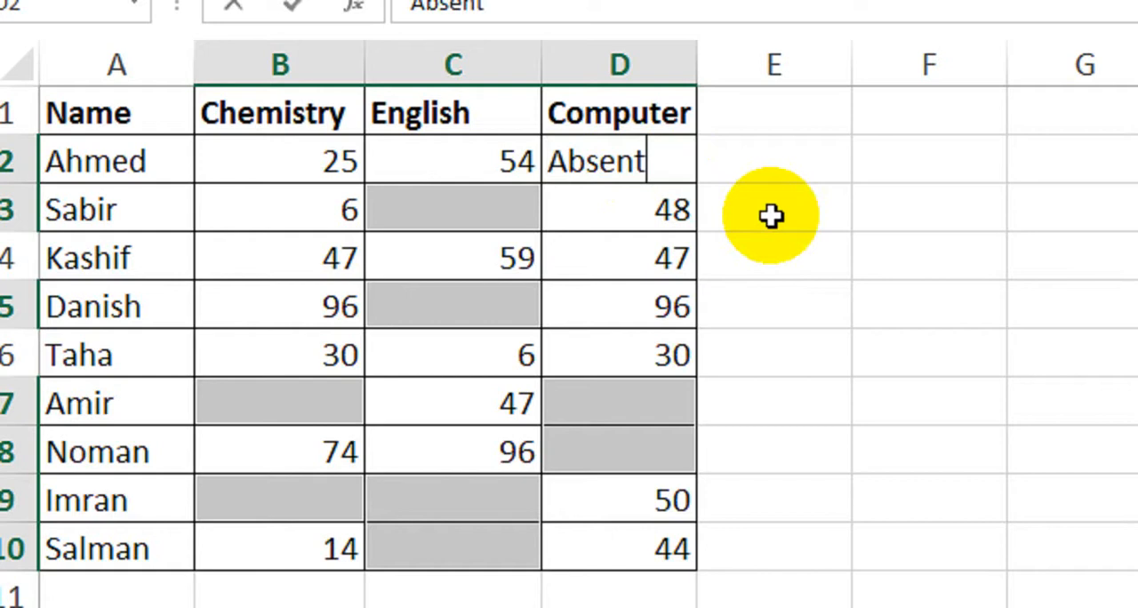
key("ctrl+Return")
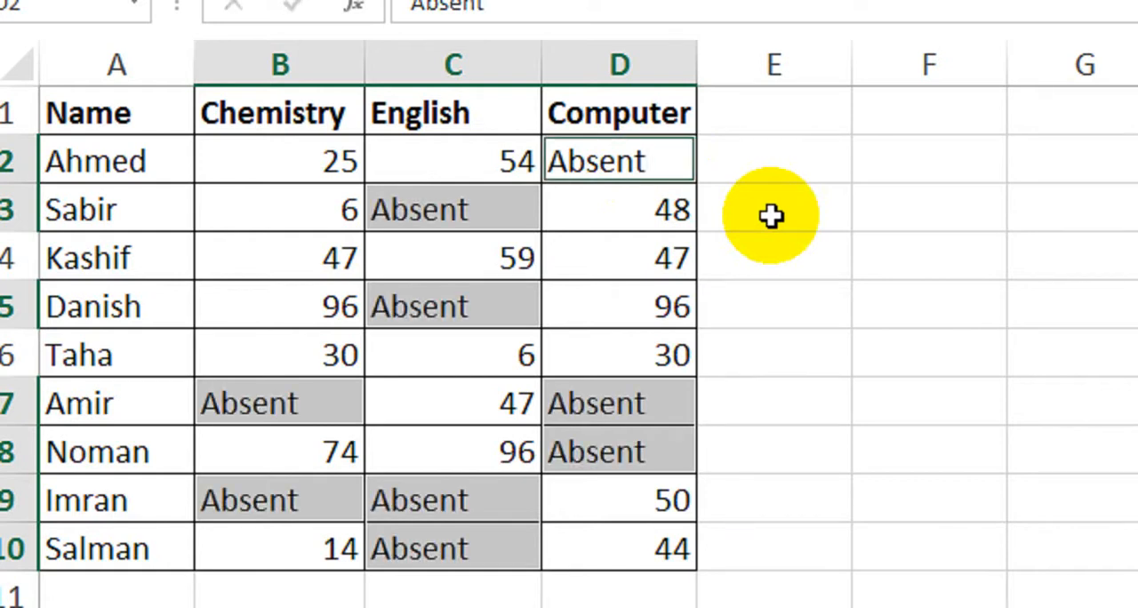
left_click(824, 315)
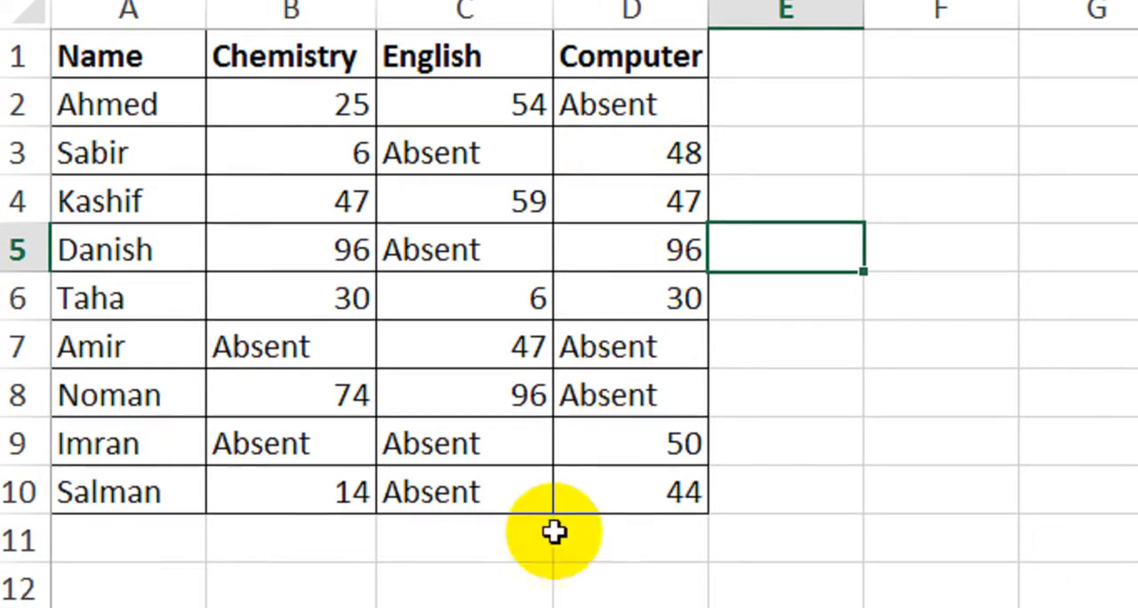
Switch to the next sheet's marks table and examine its records, including rows 2 and 10, for repeated entries
left_click(447, 553)
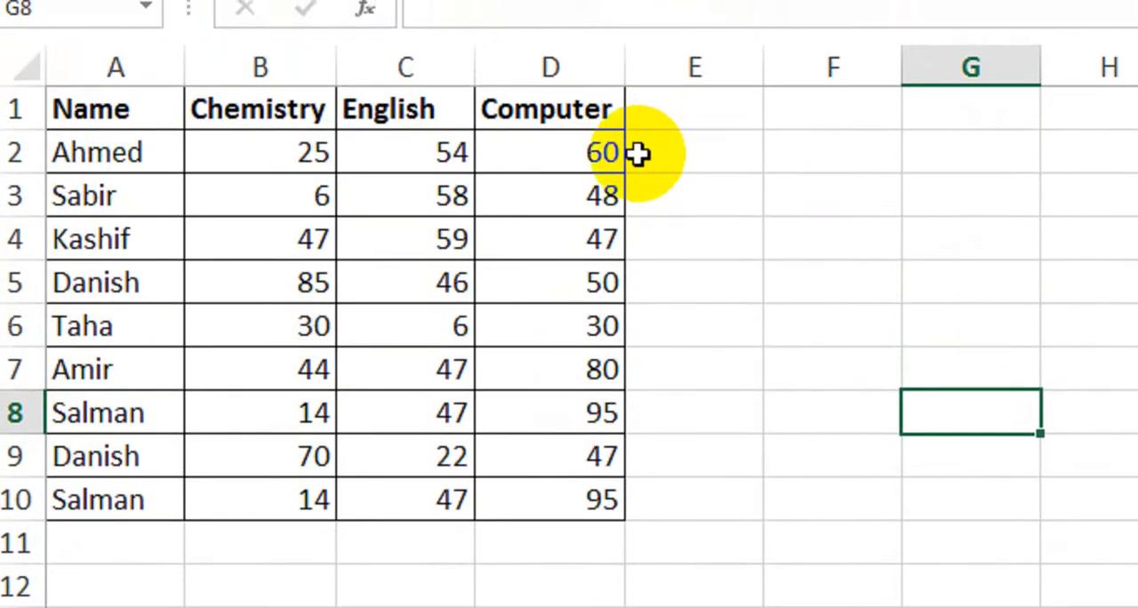
left_click(104, 113)
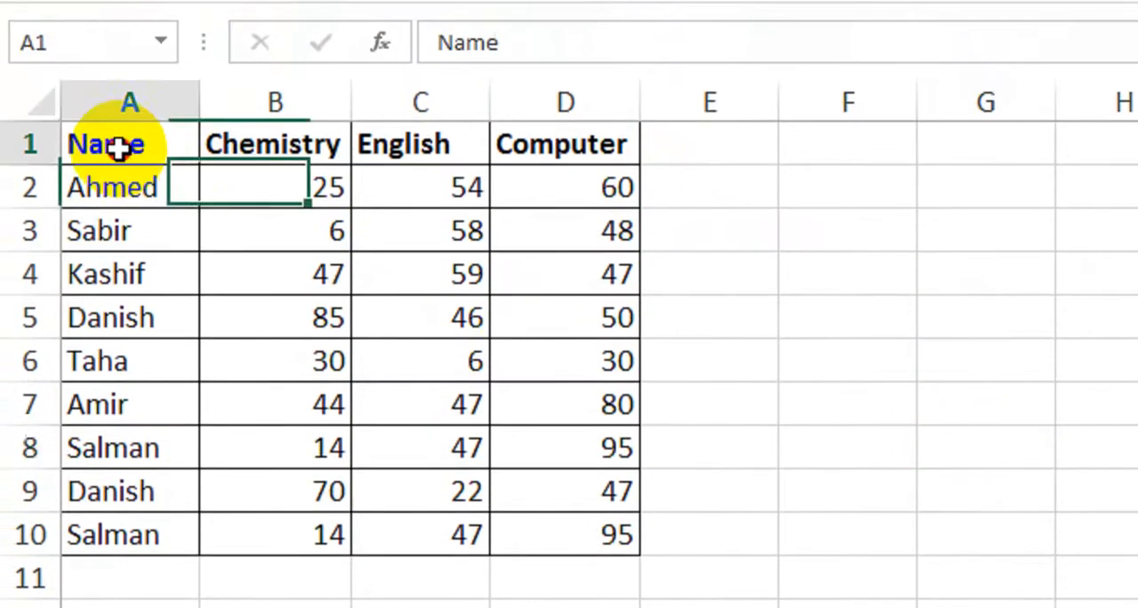
left_click_drag(118, 149, 543, 529)
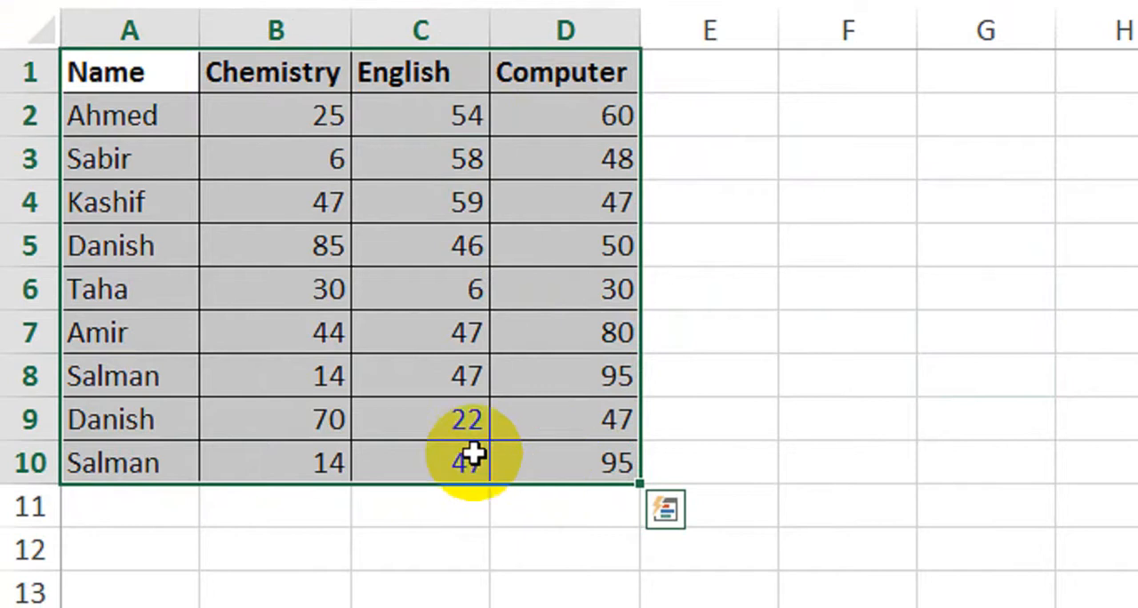
left_click_drag(122, 116, 558, 157)
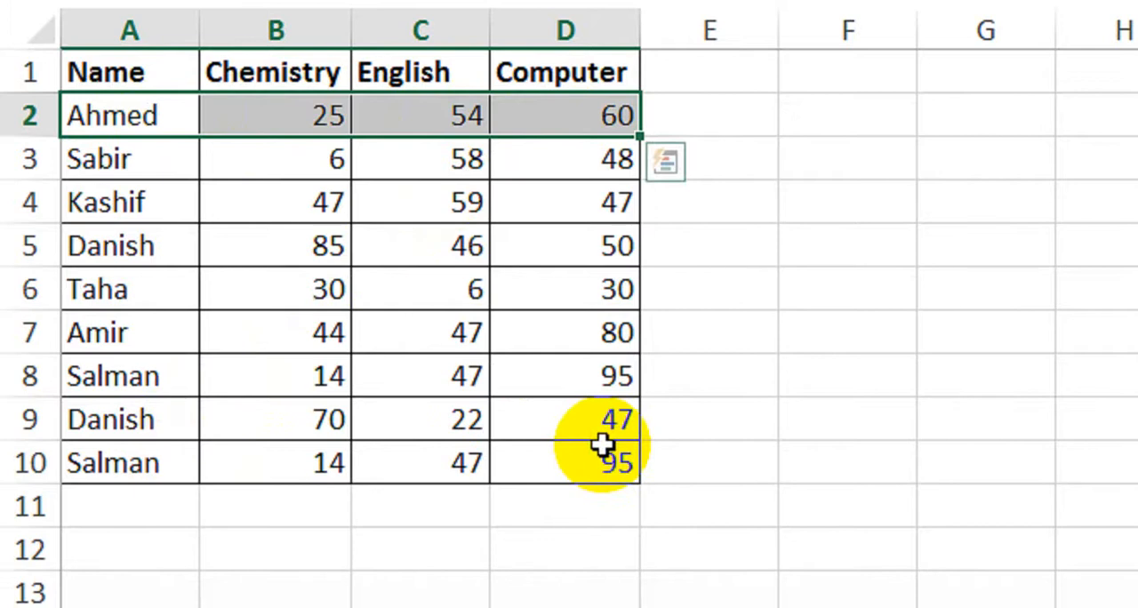
left_click(709, 290)
left_click(149, 464)
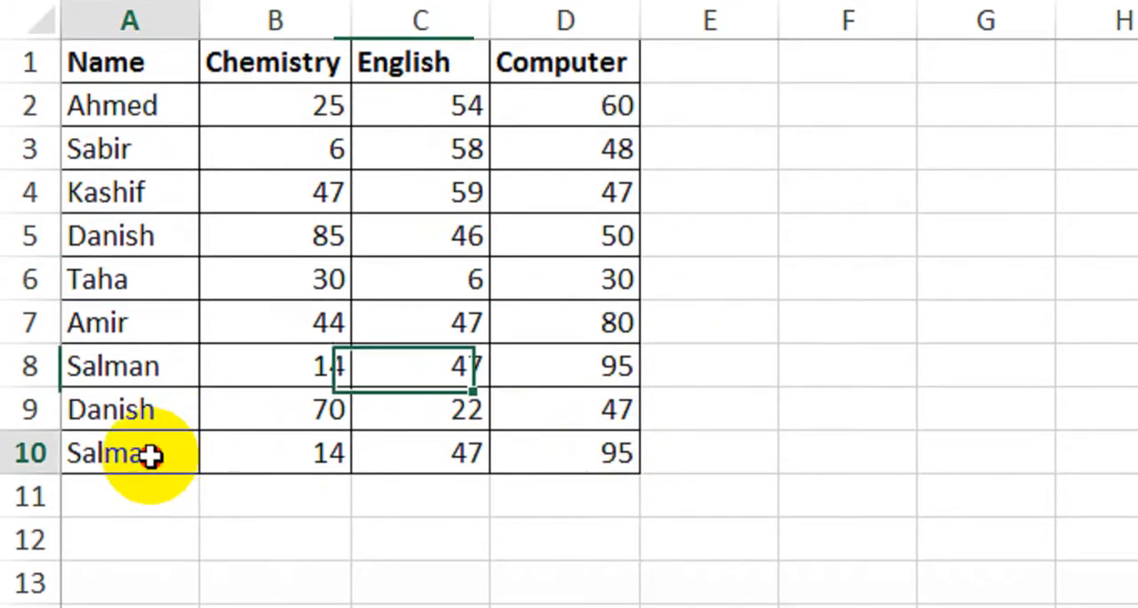
left_click_drag(149, 455, 552, 455)
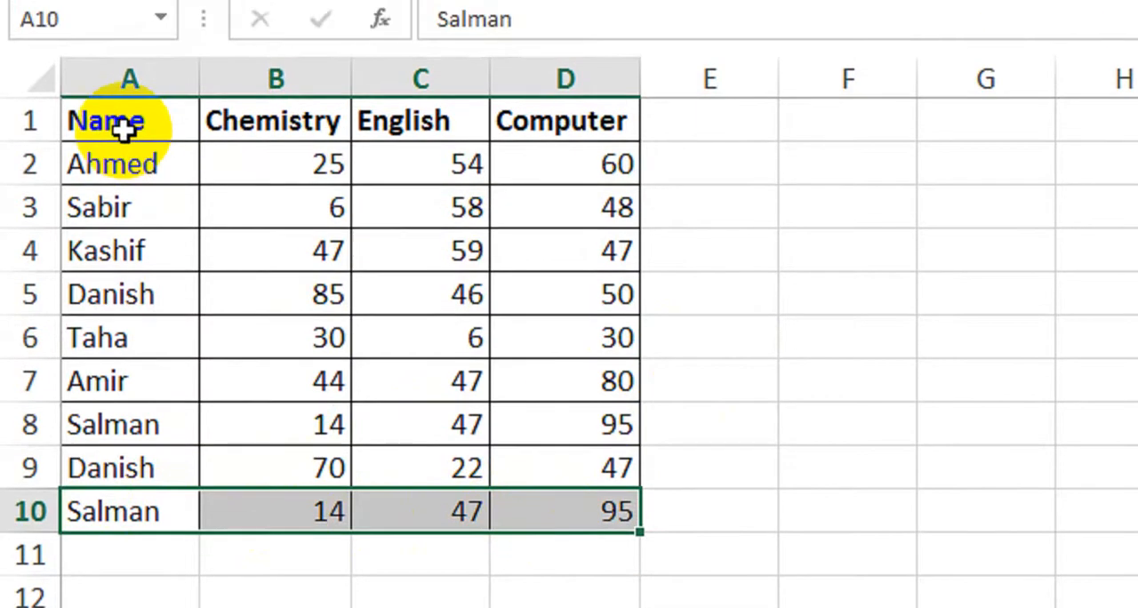
Try highlighting duplicate values in A1:D10 with Light Red Fill with Dark Red Text, and undo the conditional formatting
left_click_drag(122, 64, 427, 238)
left_click_drag(428, 320, 574, 535)
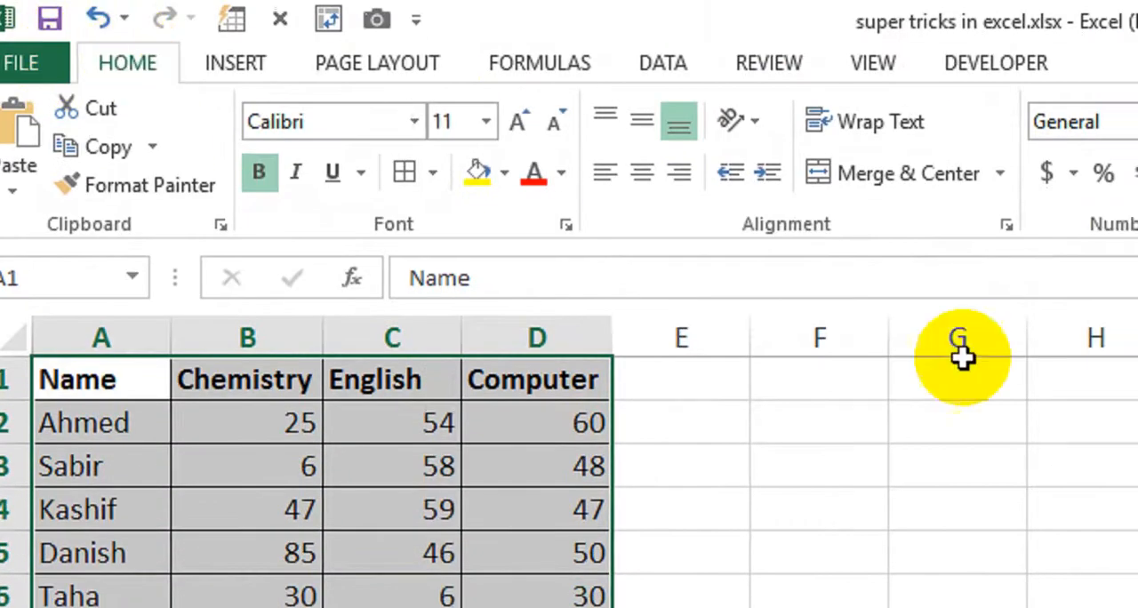
left_click(845, 187)
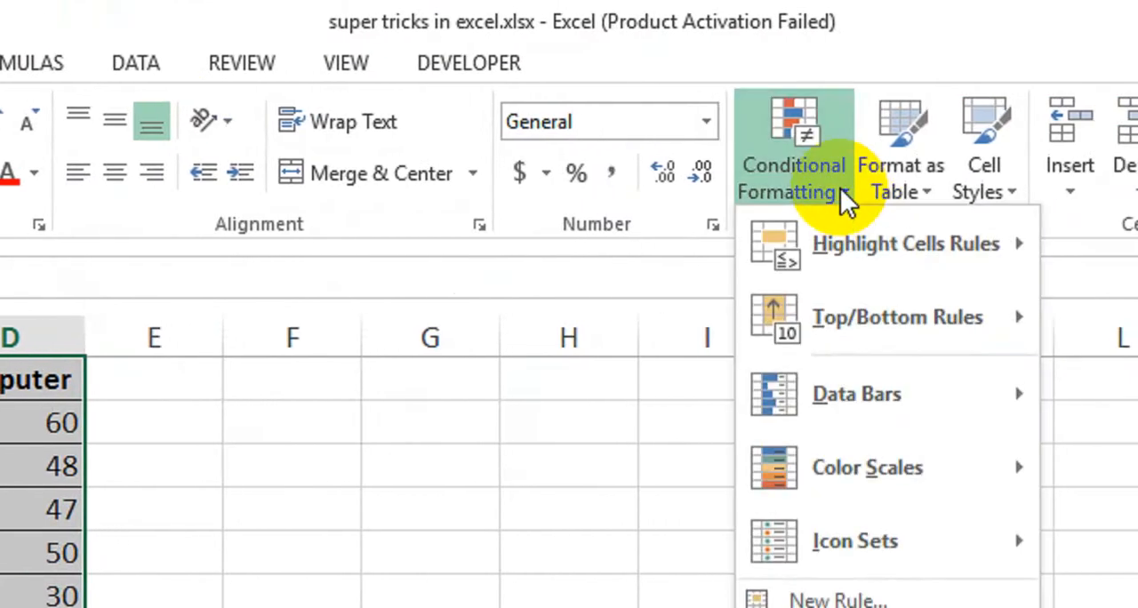
mouse_move(855, 244)
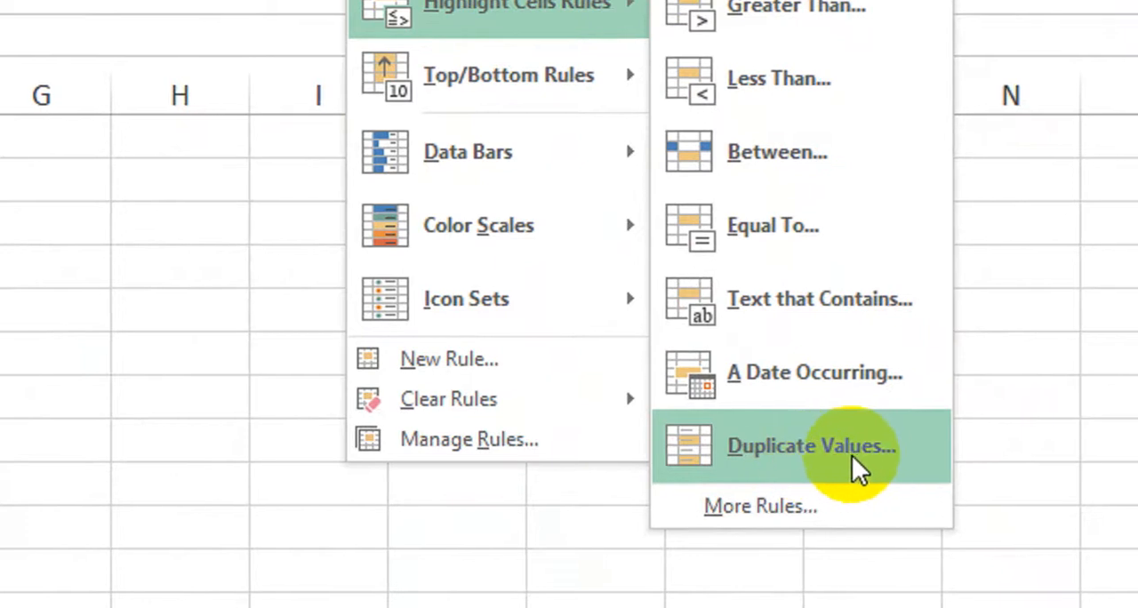
left_click(855, 459)
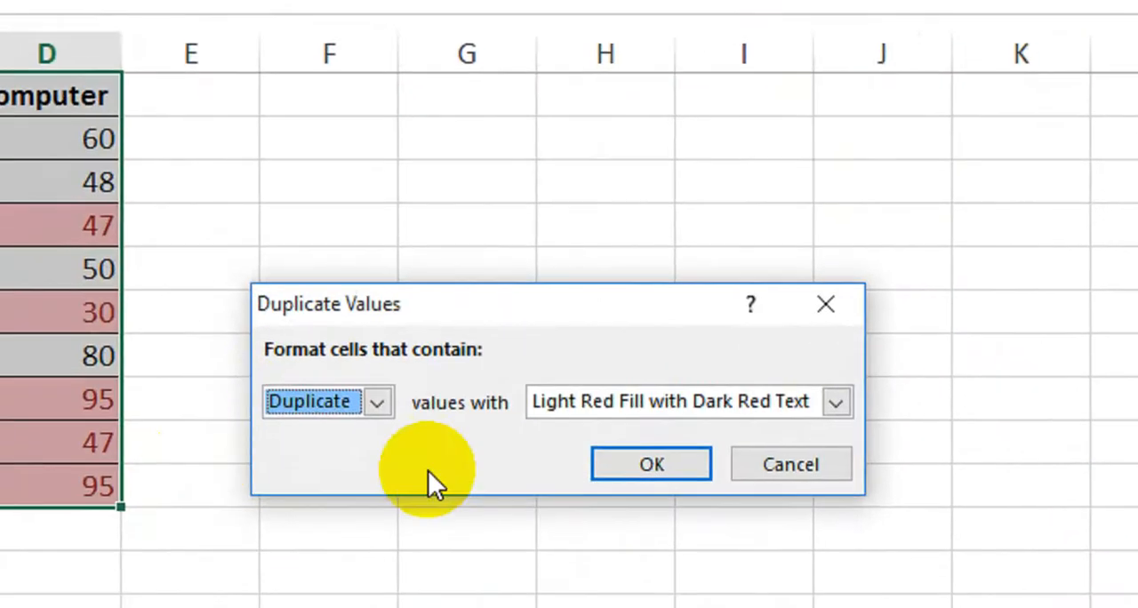
left_click(385, 396)
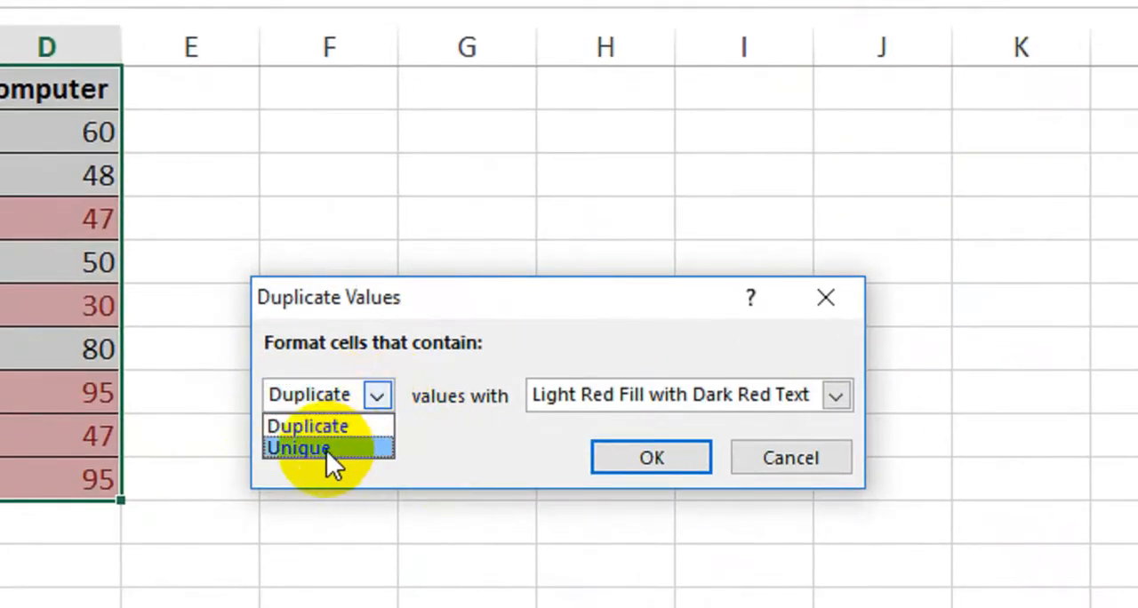
left_click(320, 428)
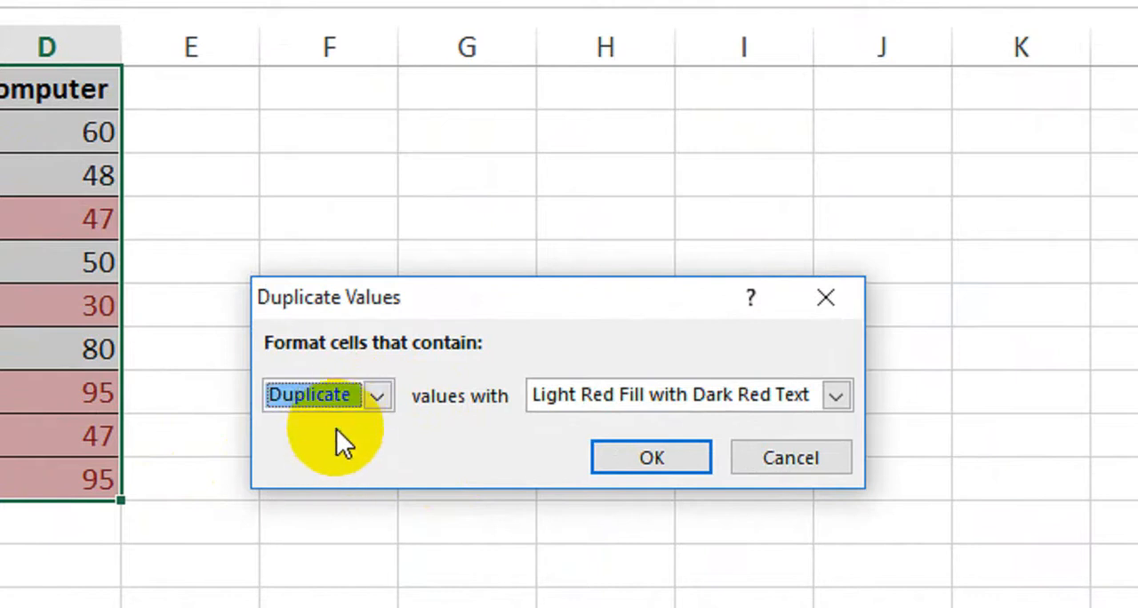
left_click(778, 395)
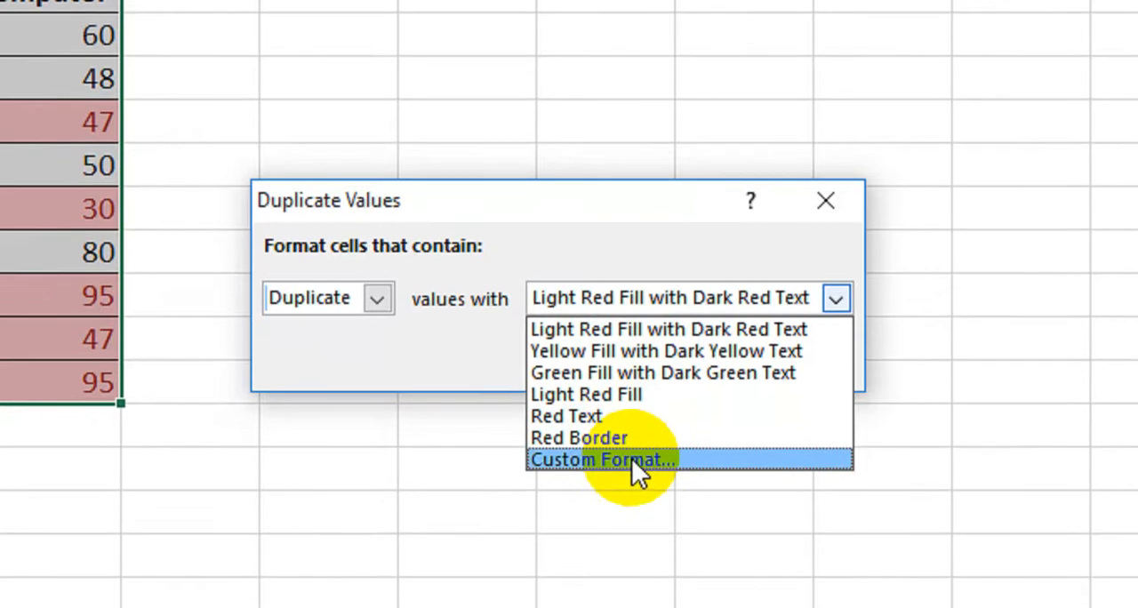
left_click(461, 377)
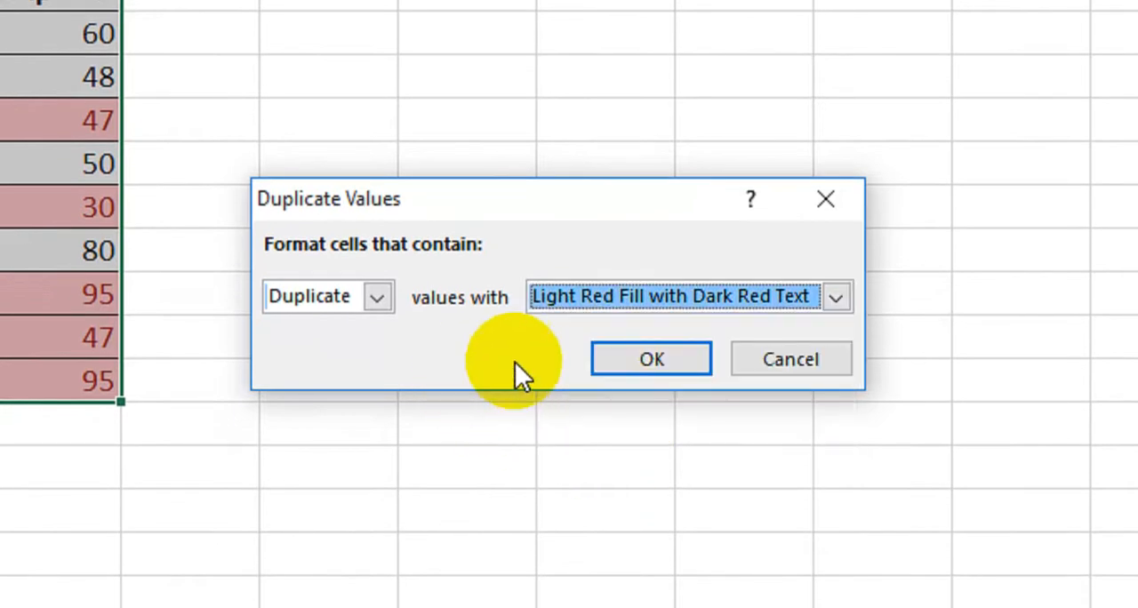
left_click(616, 365)
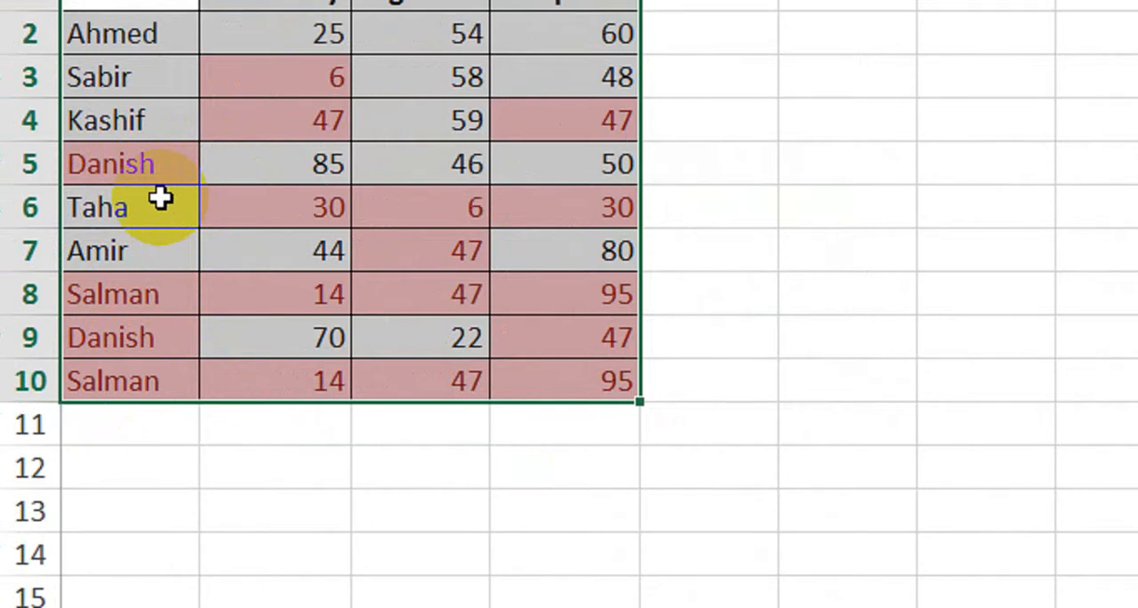
key("ctrl+z")
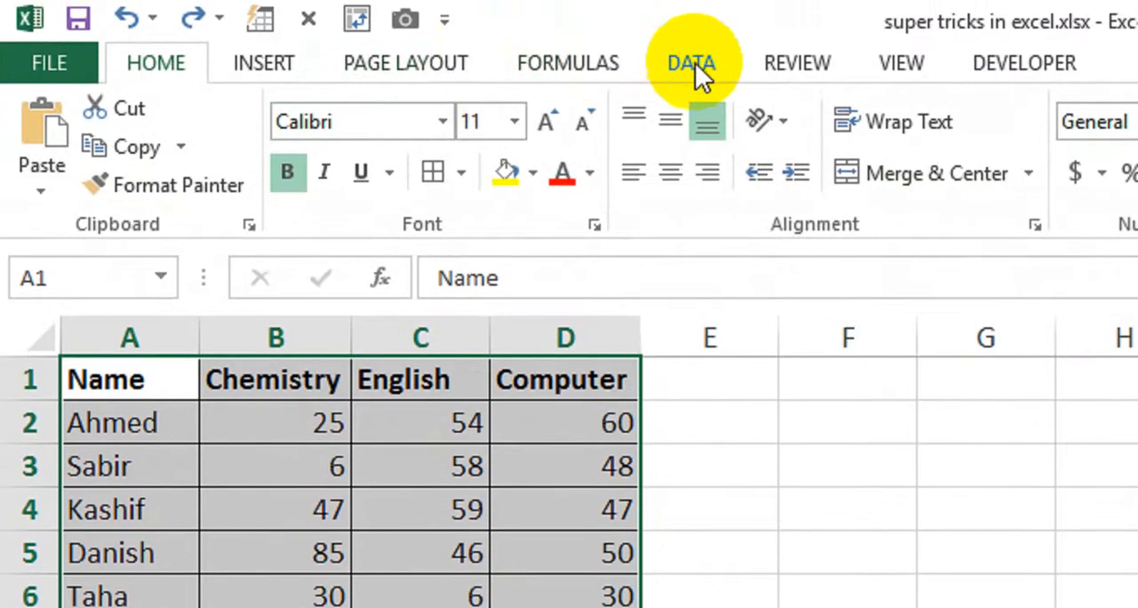
Remove duplicate rows from the marks table, treating row 1 as headers and comparing the Name, Chemistry, English and Computer columns
left_click(707, 13)
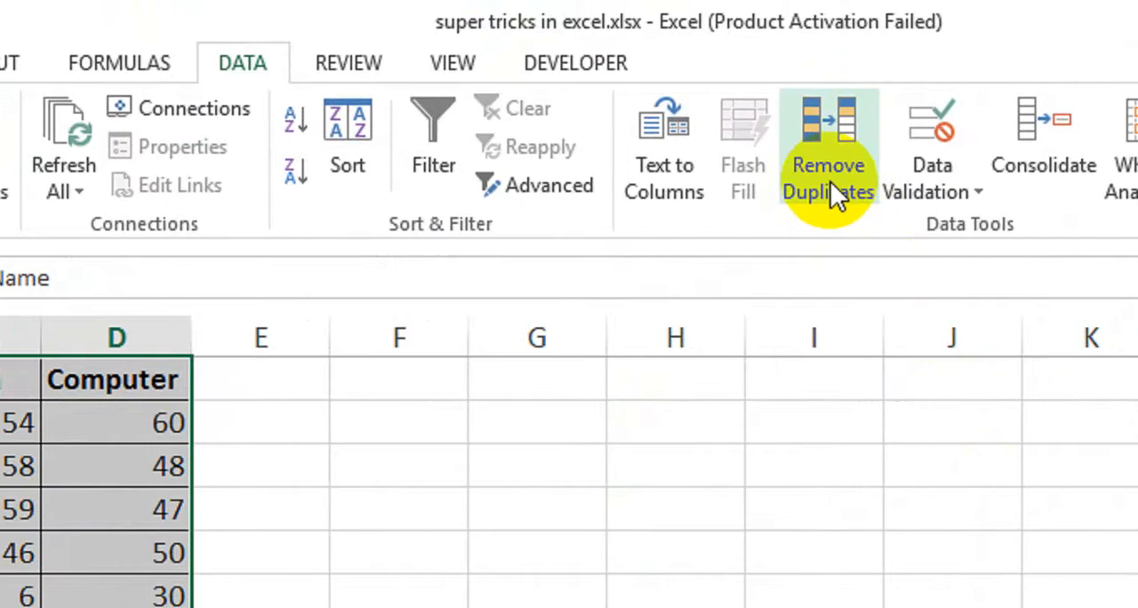
left_click(831, 182)
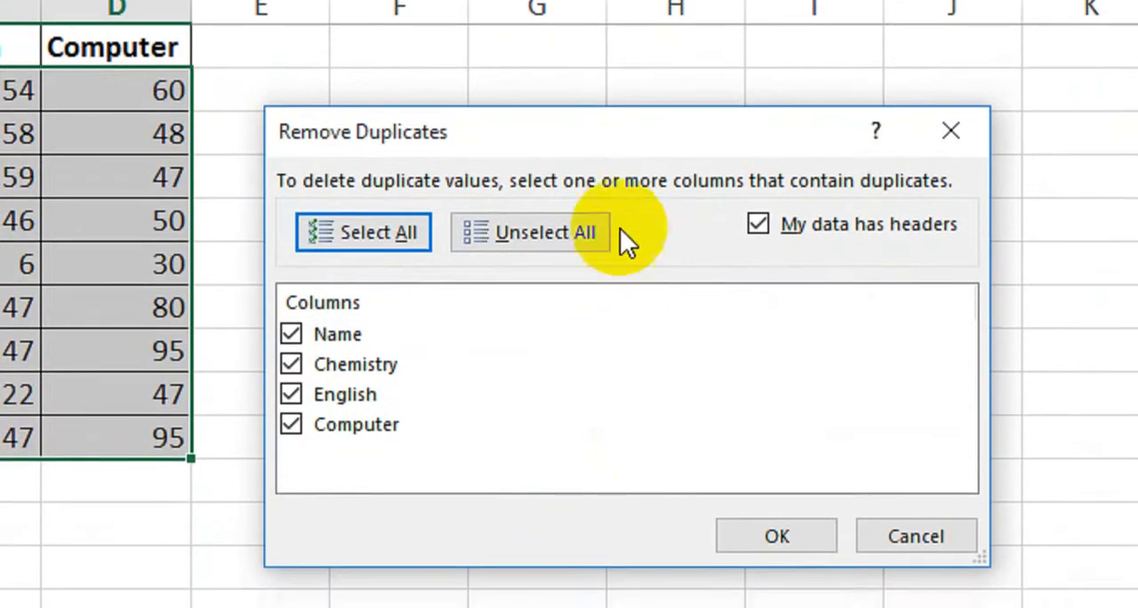
left_click_drag(596, 165, 602, 148)
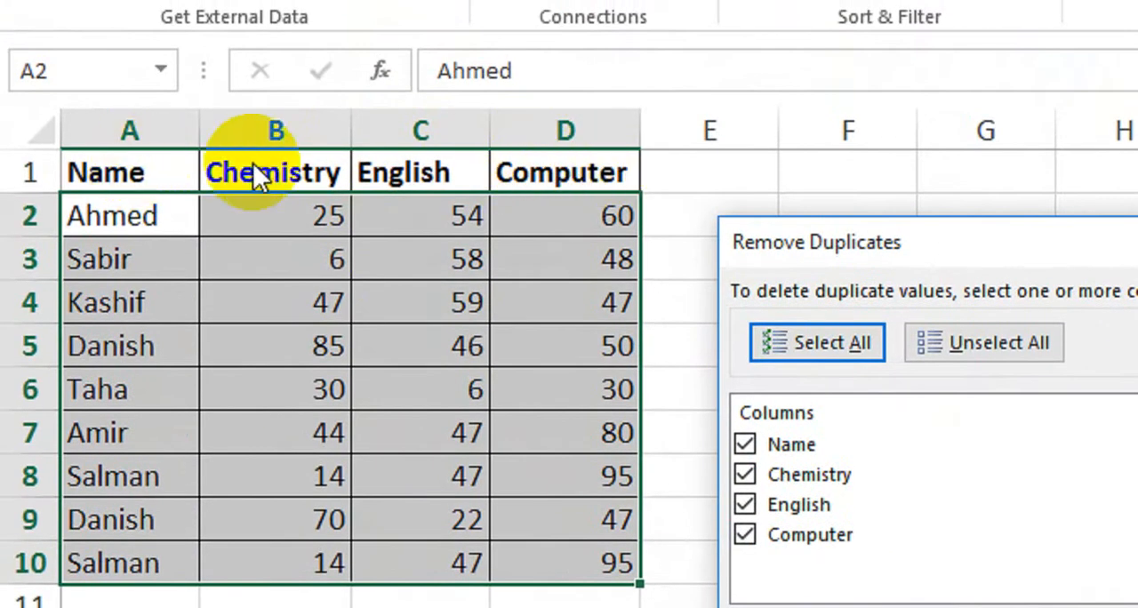
left_click(941, 334)
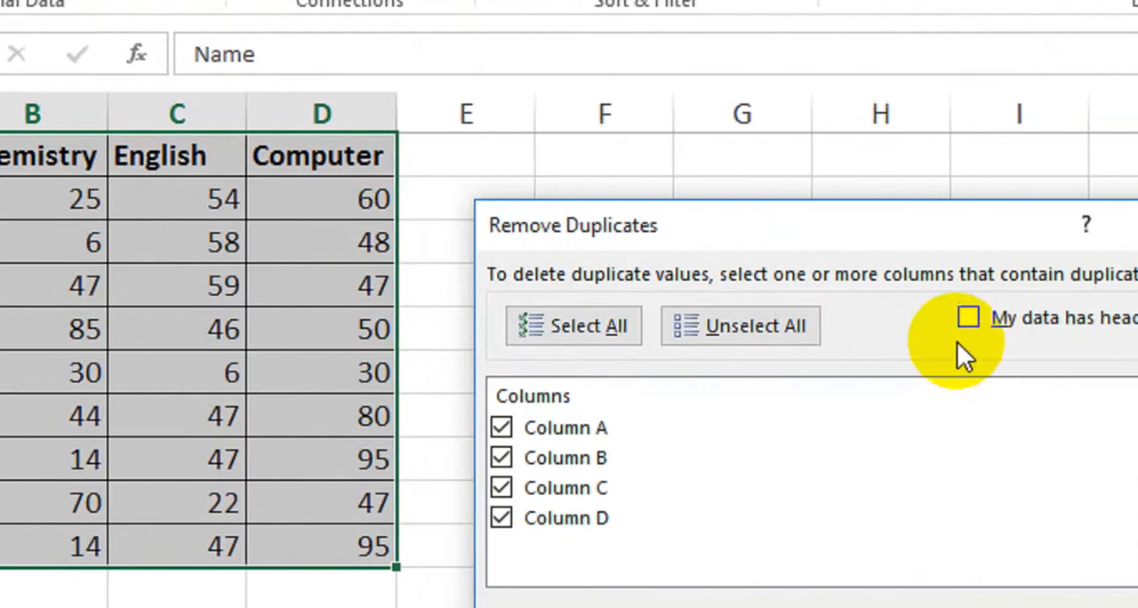
left_click(968, 318)
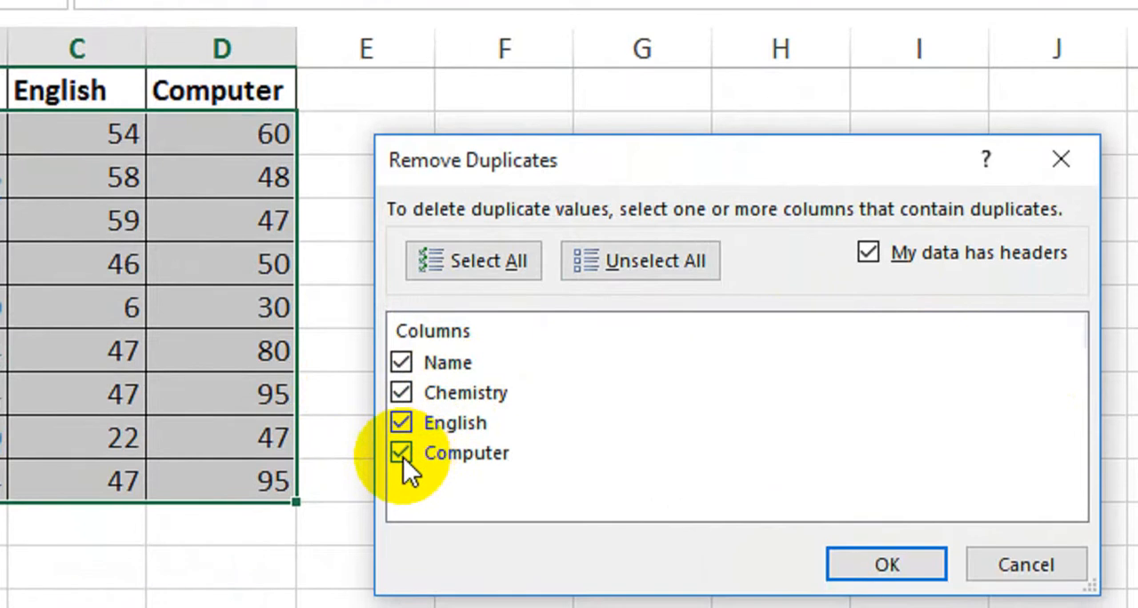
left_click(402, 464)
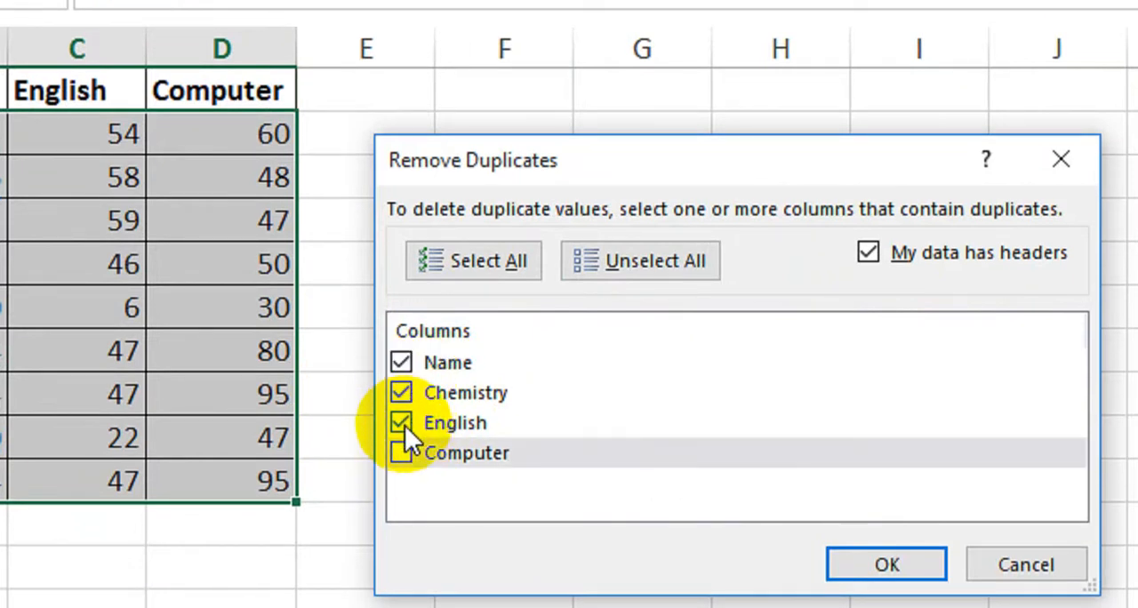
left_click(401, 440)
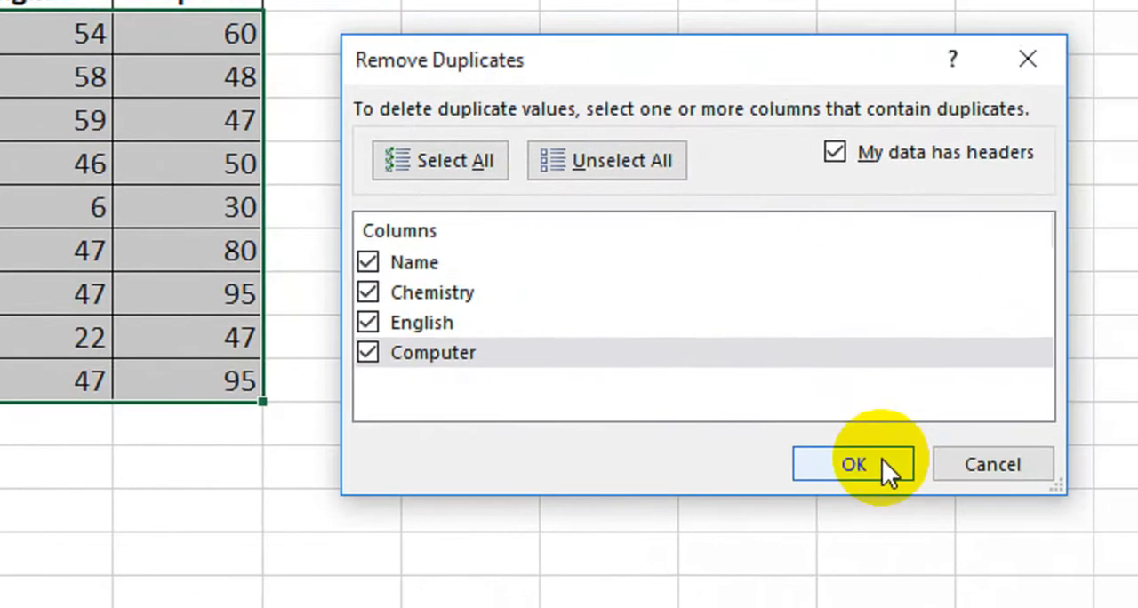
left_click(883, 462)
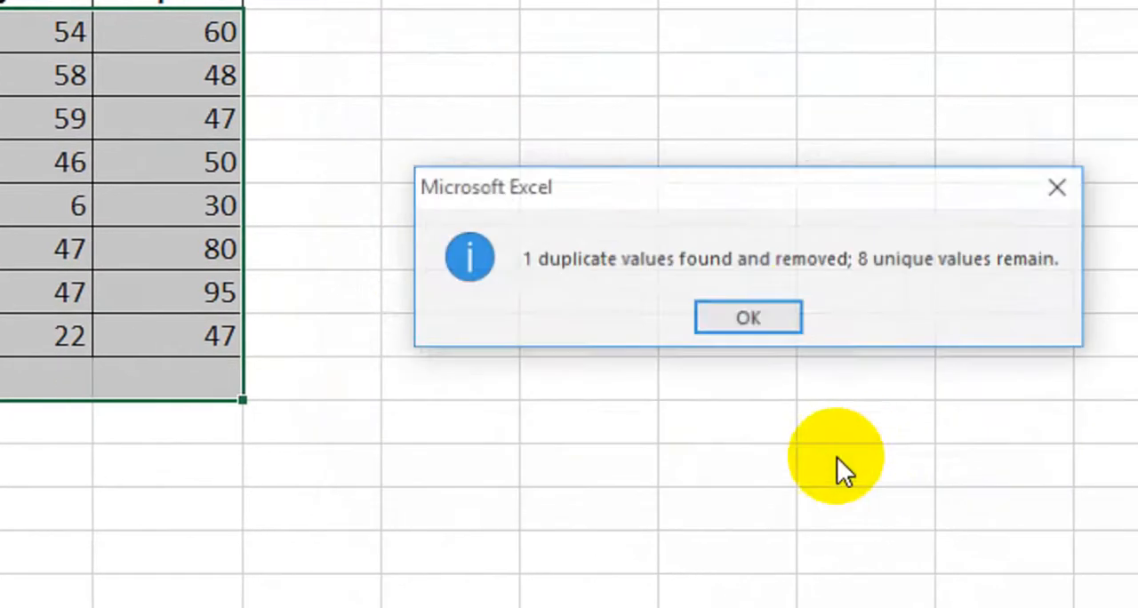
left_click(764, 317)
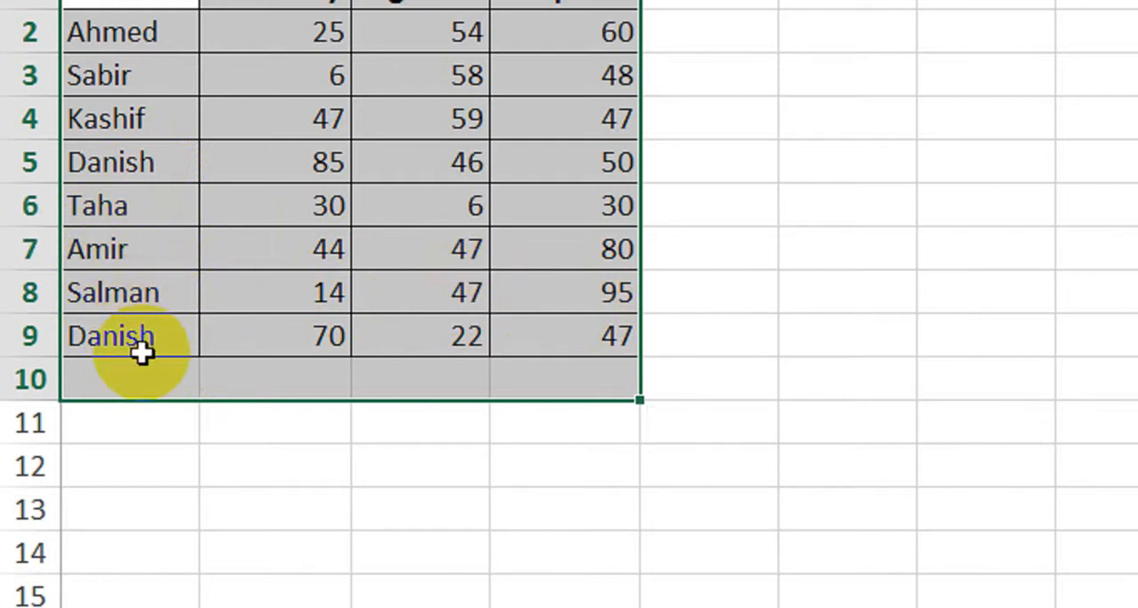
Undo the duplicate removal and select the records in rows 10 and 8 together for comparison
left_click_drag(111, 380, 631, 384)
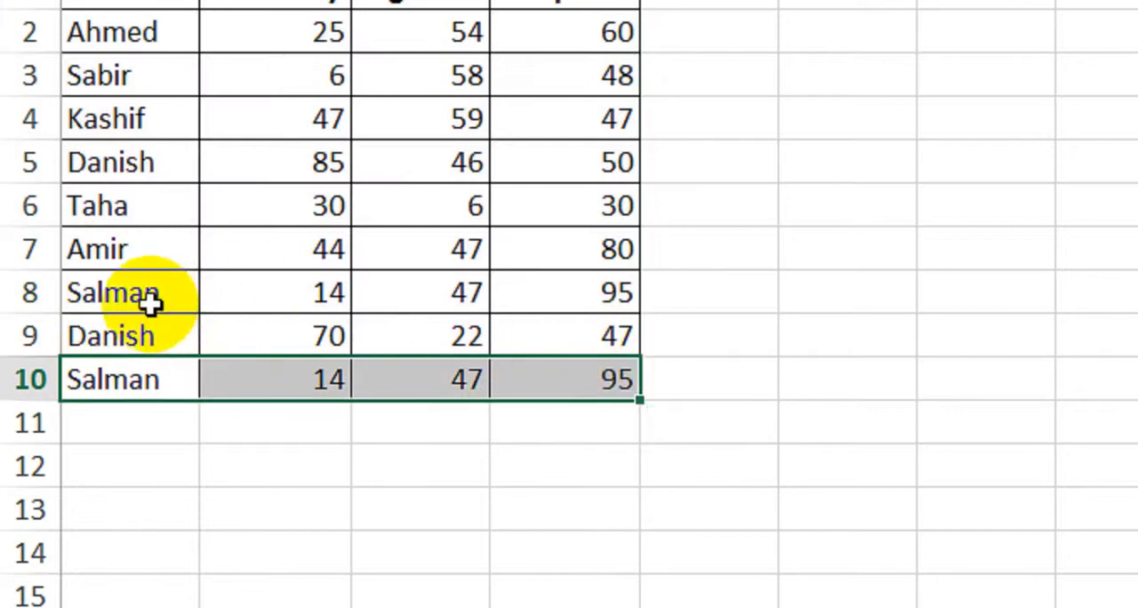
left_click_drag(148, 299, 584, 293)
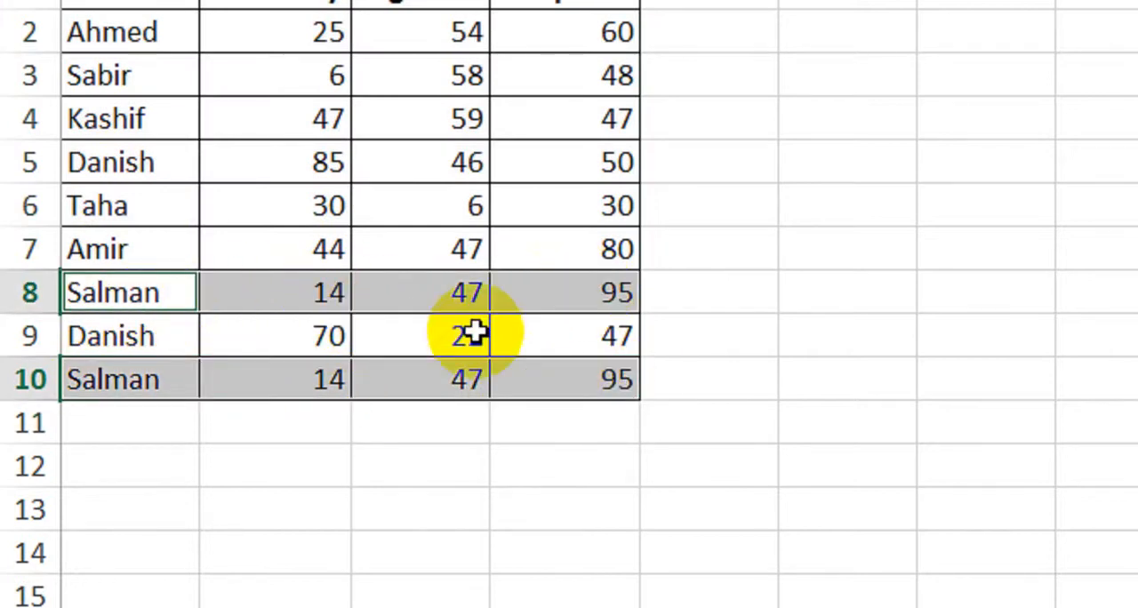
Select the records in rows 5 and 9 of the marks table together for comparison
left_click_drag(152, 176, 614, 152)
left_click_drag(203, 347, 592, 338)
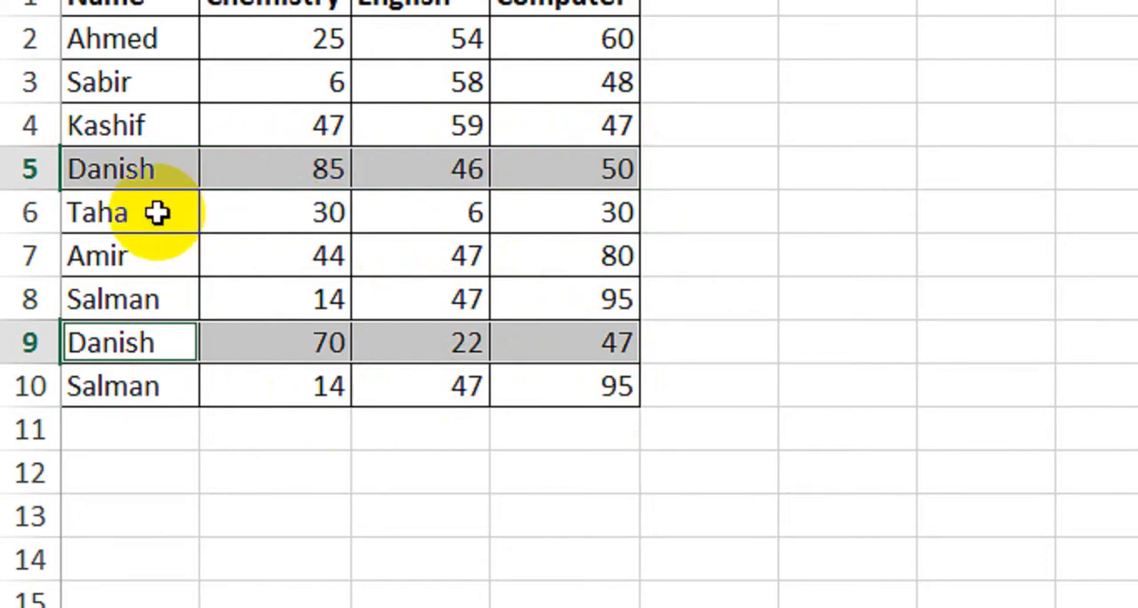
left_click(453, 549)
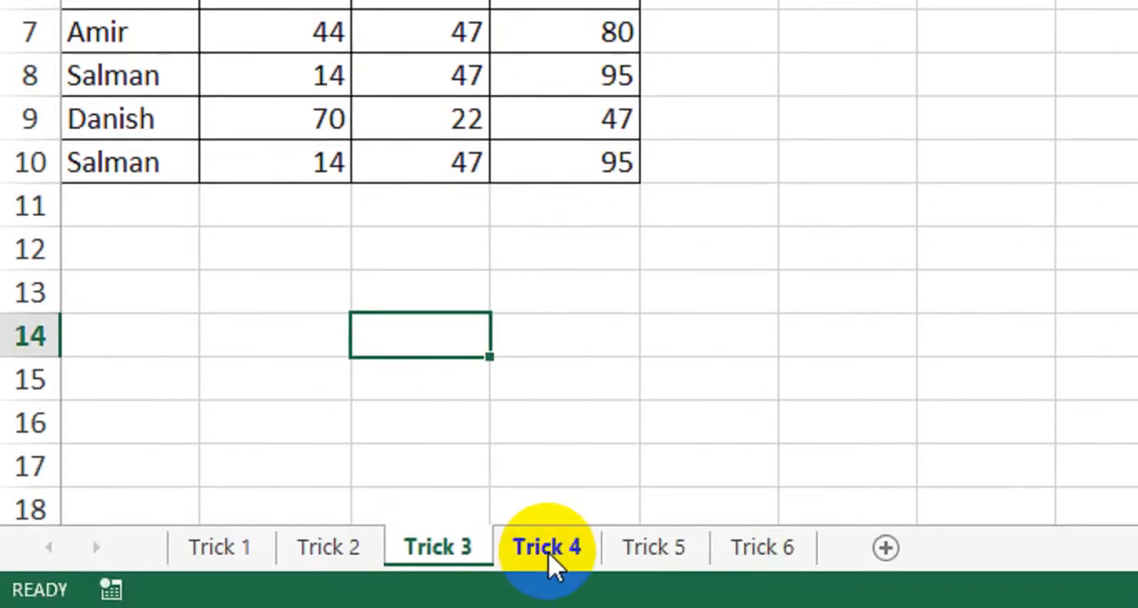
Switch to the Trick 4 sheet and inspect the value in cell A1
left_click(548, 550)
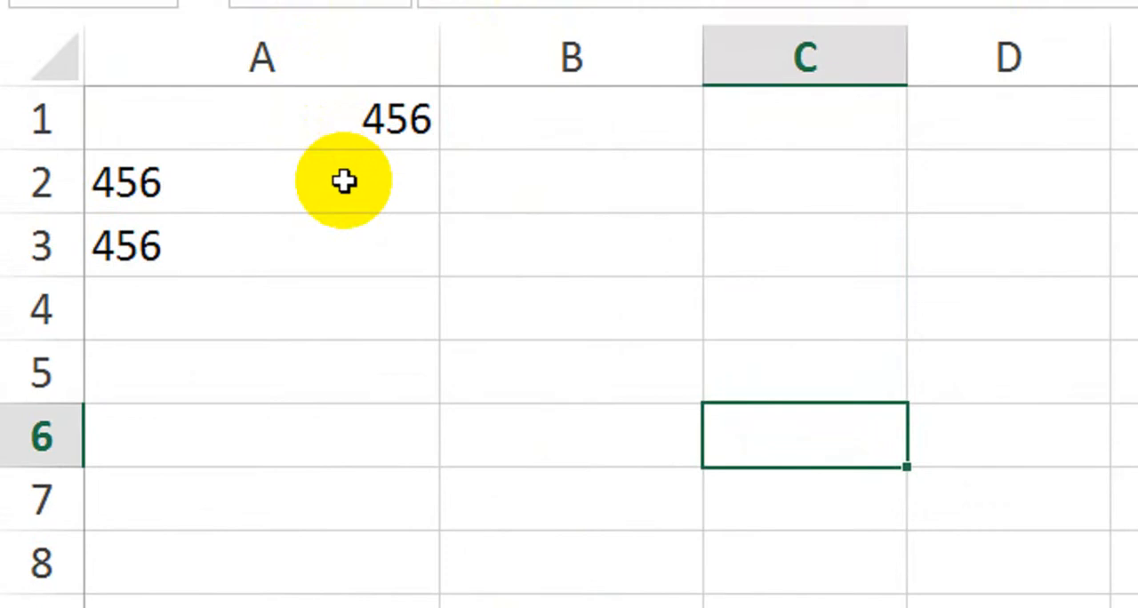
left_click(340, 122)
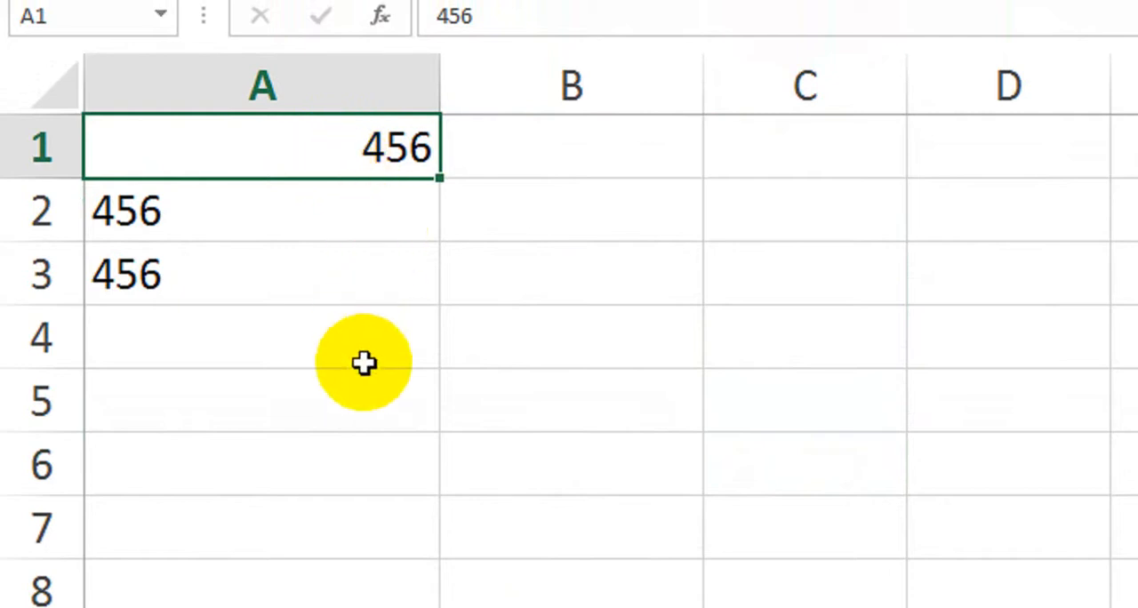
Enter the sample number 547 in B4 and the text rty in B5 to compare their alignment, and clear both cells
left_click(616, 355)
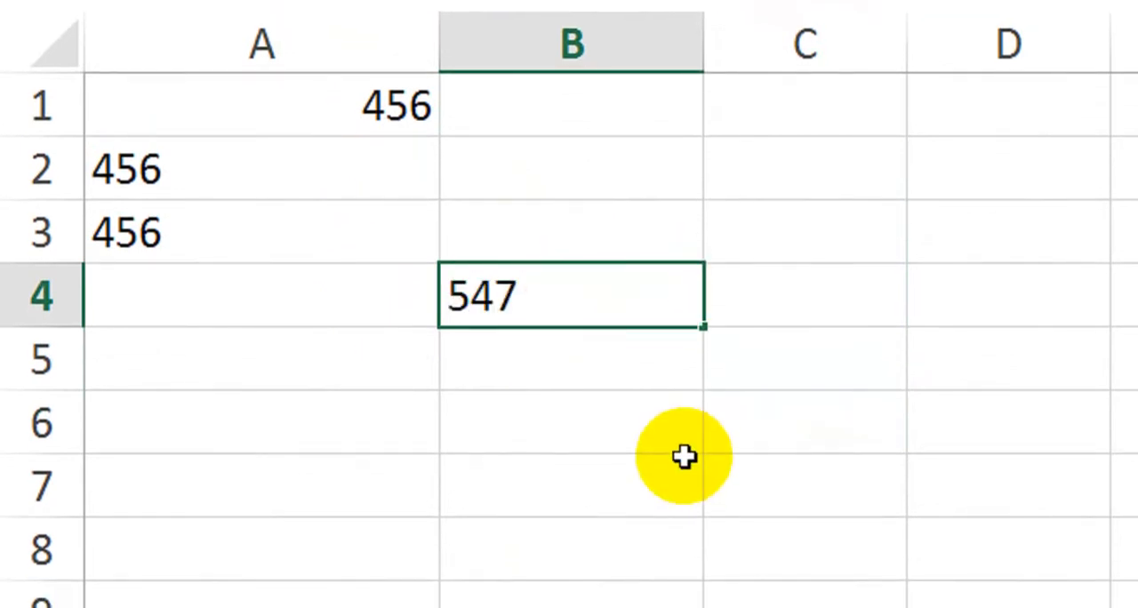
key("Return")
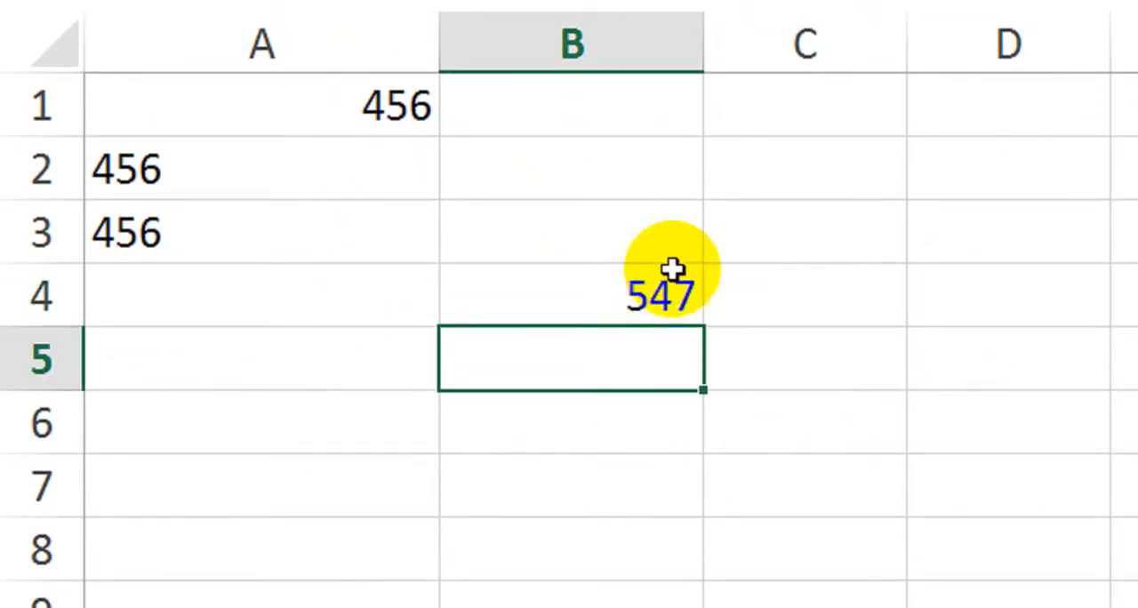
type("rty")
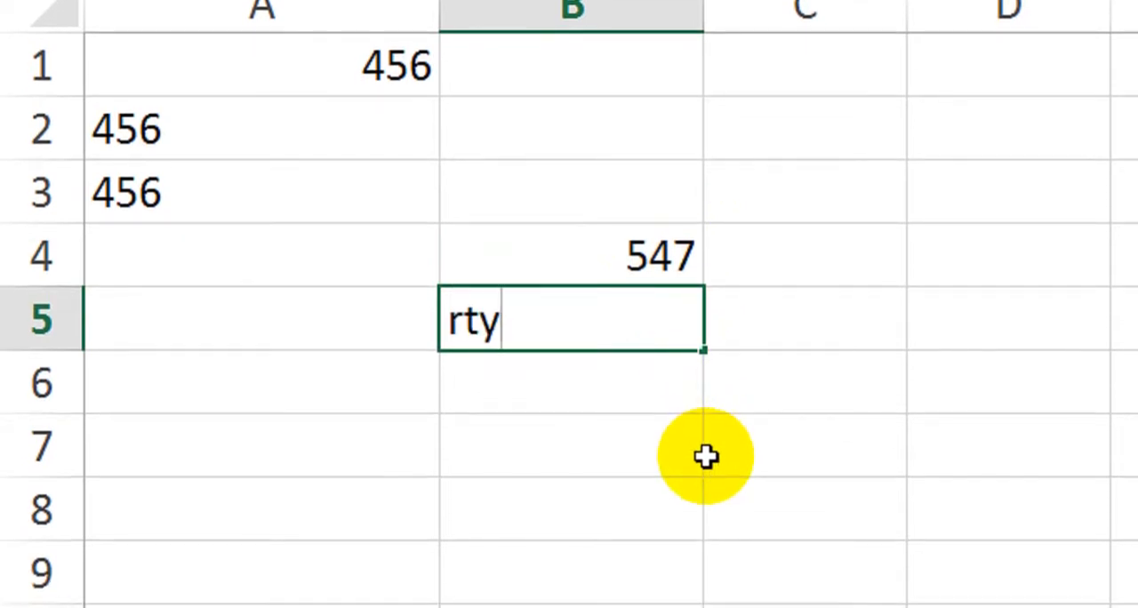
key("Return")
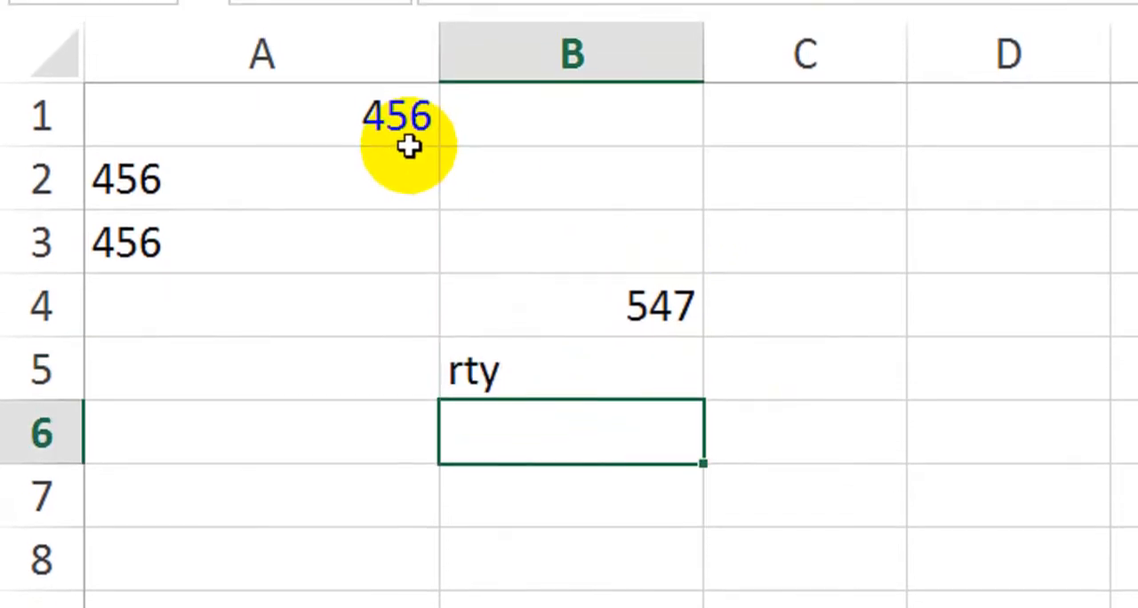
left_click_drag(534, 292, 573, 381)
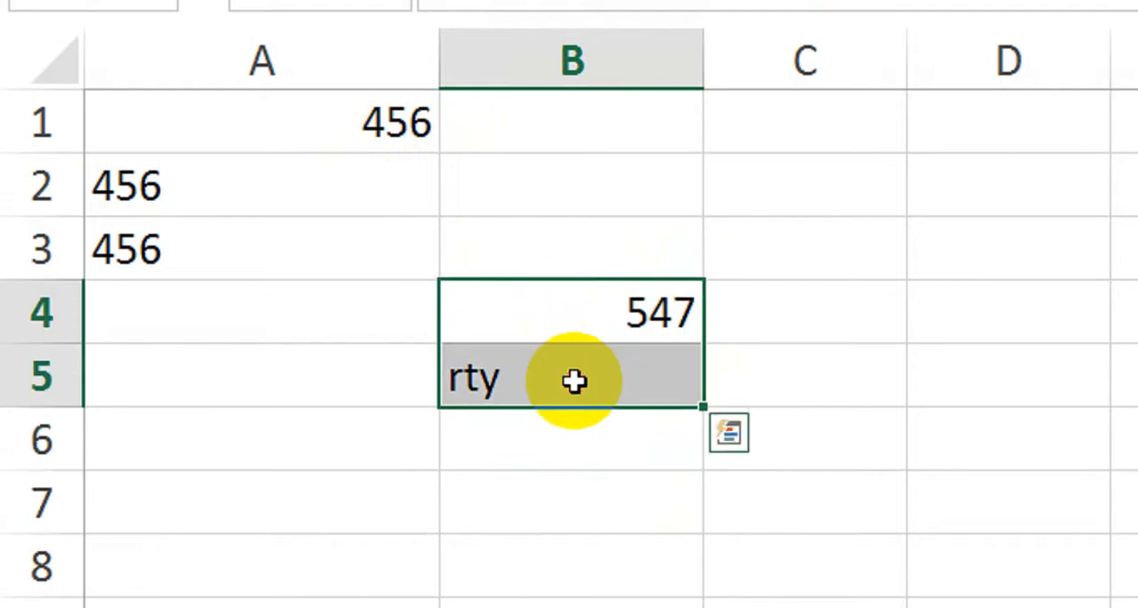
Inspect cells A1 and A2, and set the number format of A2:A3 to General
left_click(305, 125)
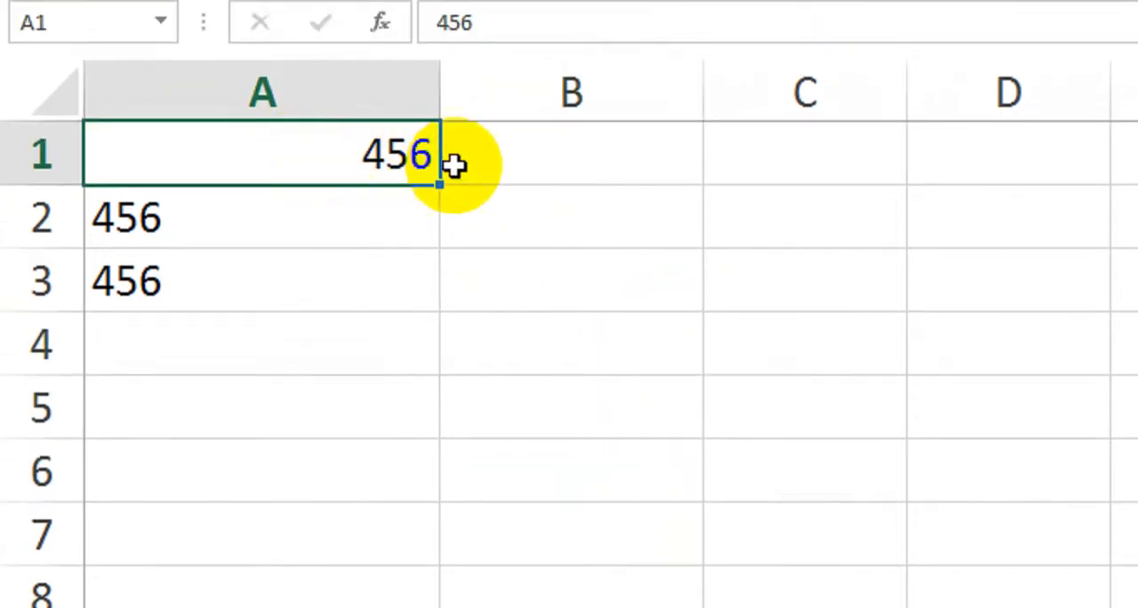
left_click(188, 219)
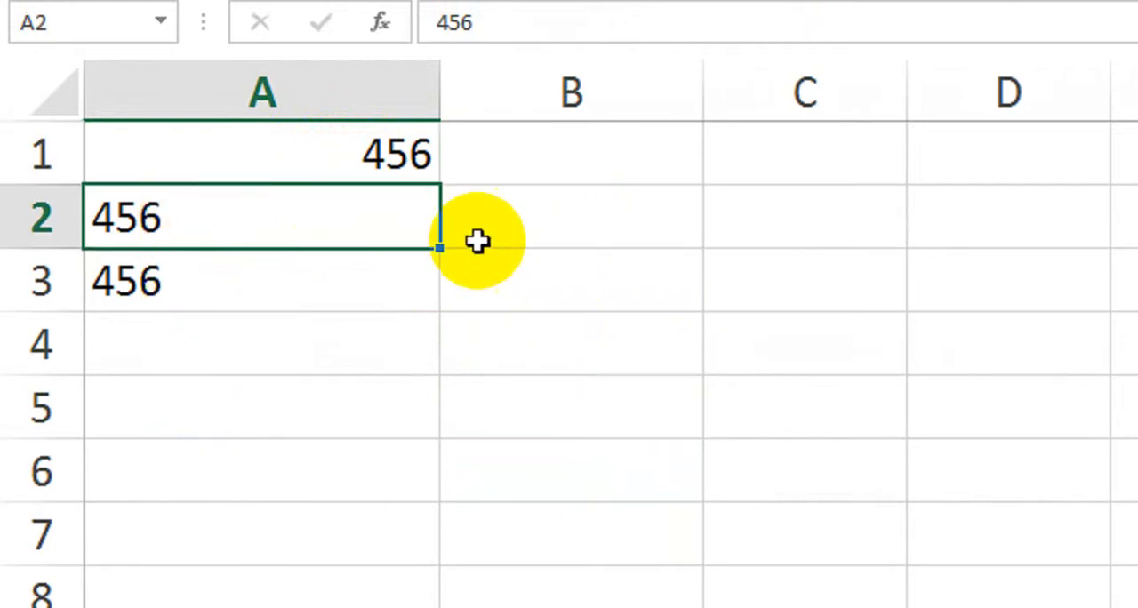
left_click_drag(341, 211, 336, 268)
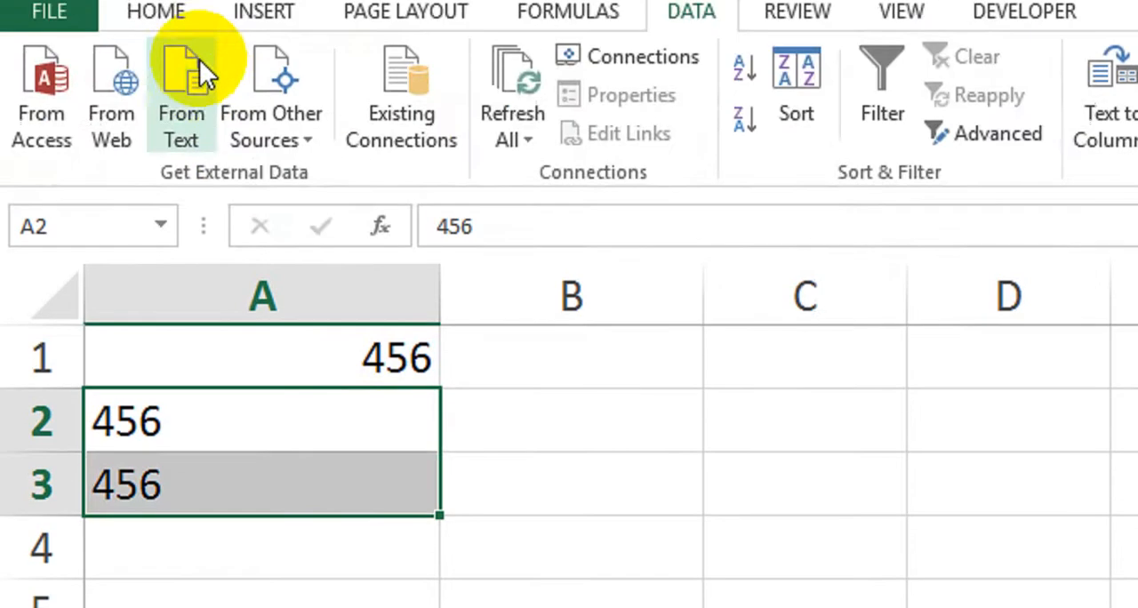
left_click(160, 61)
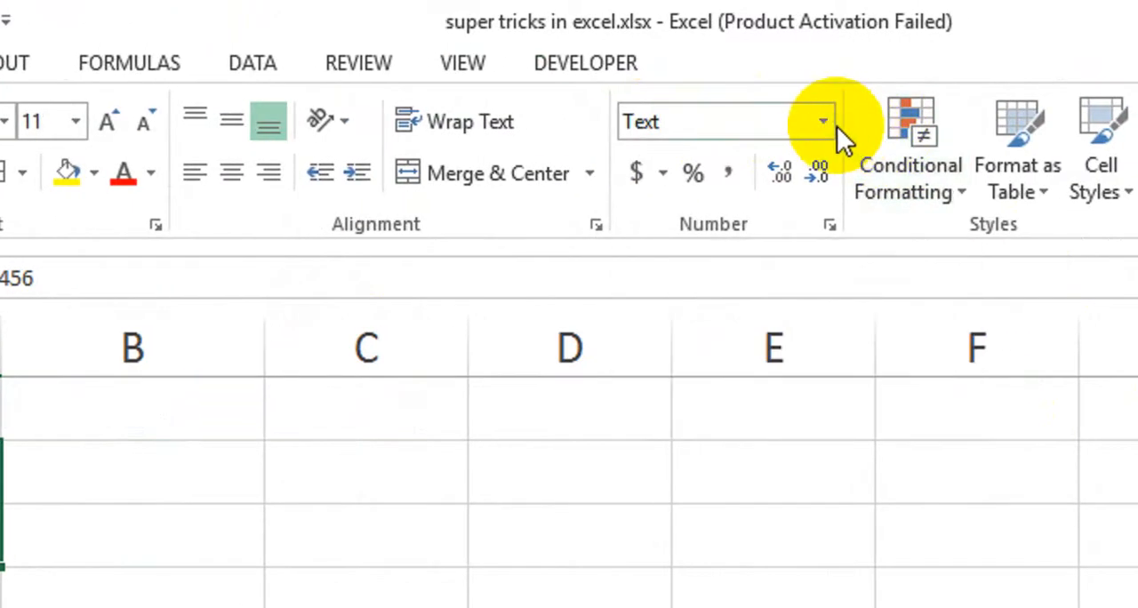
left_click(837, 126)
left_click(782, 184)
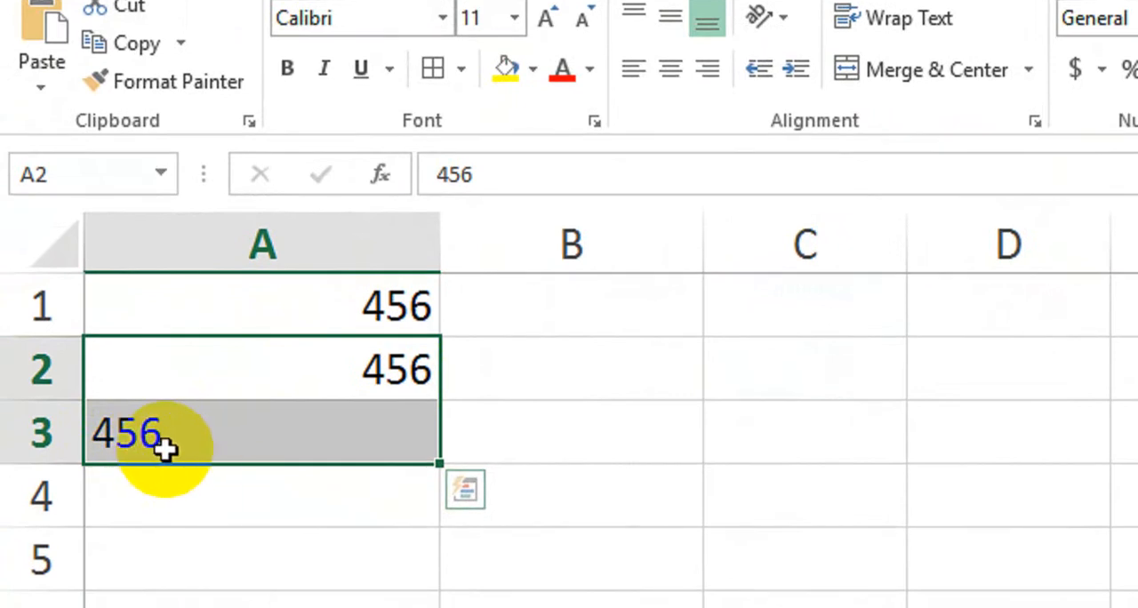
left_click(277, 496)
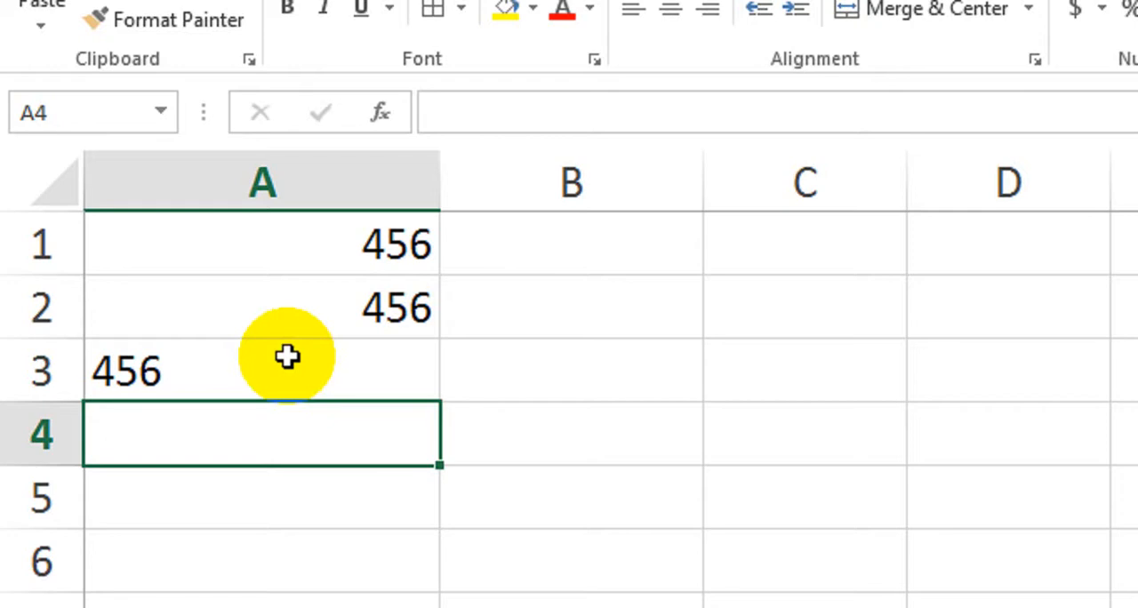
Check the content of A3, and enter 1 in cell B5 and copy it
left_click(287, 357)
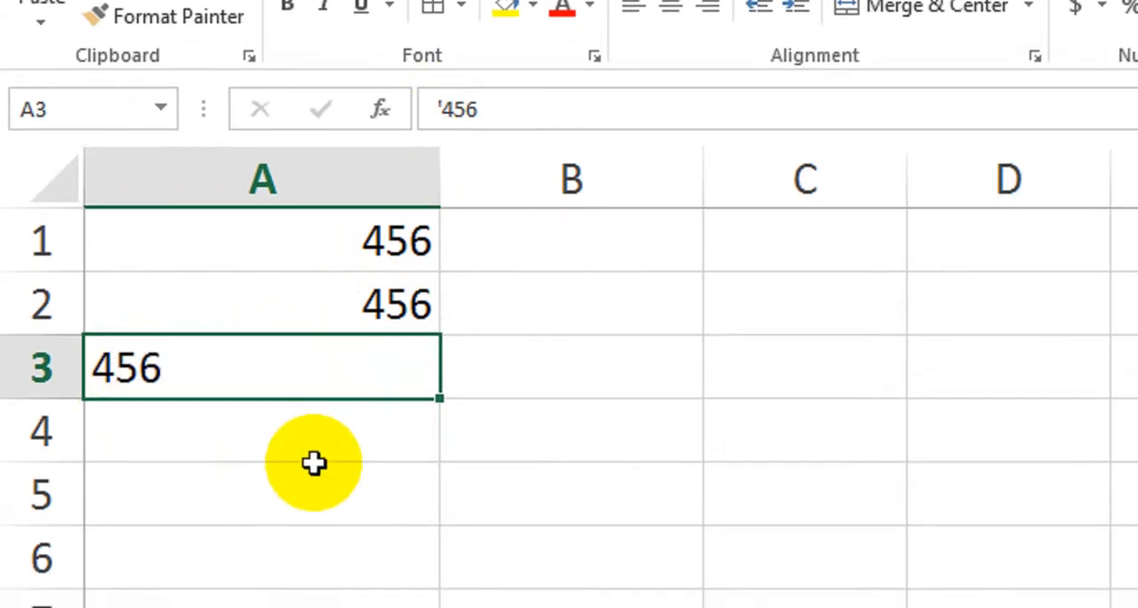
left_click(579, 464)
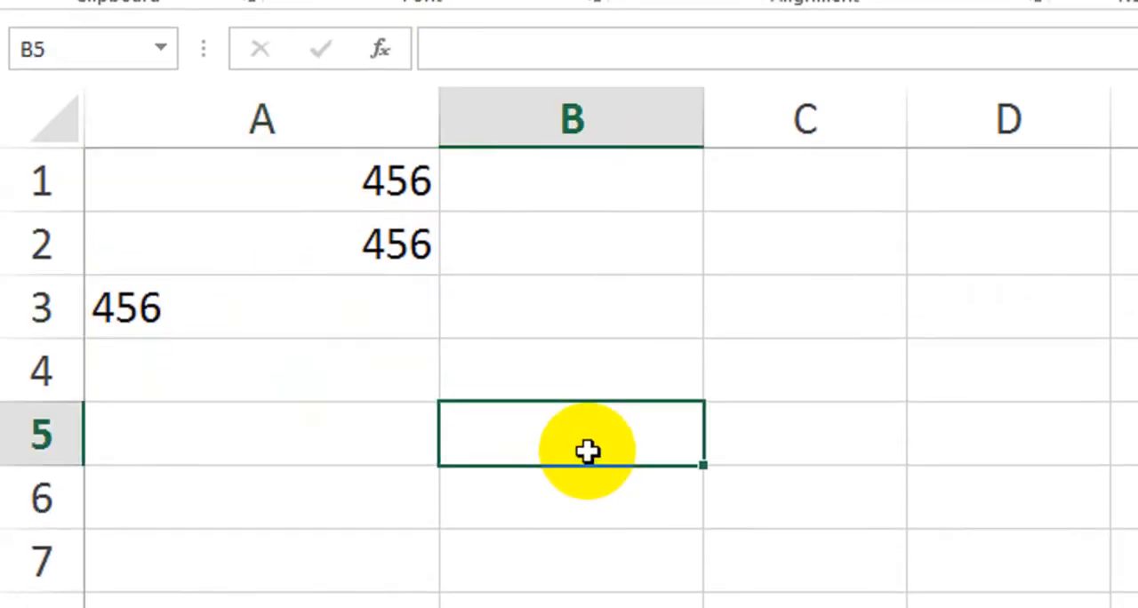
key("Return")
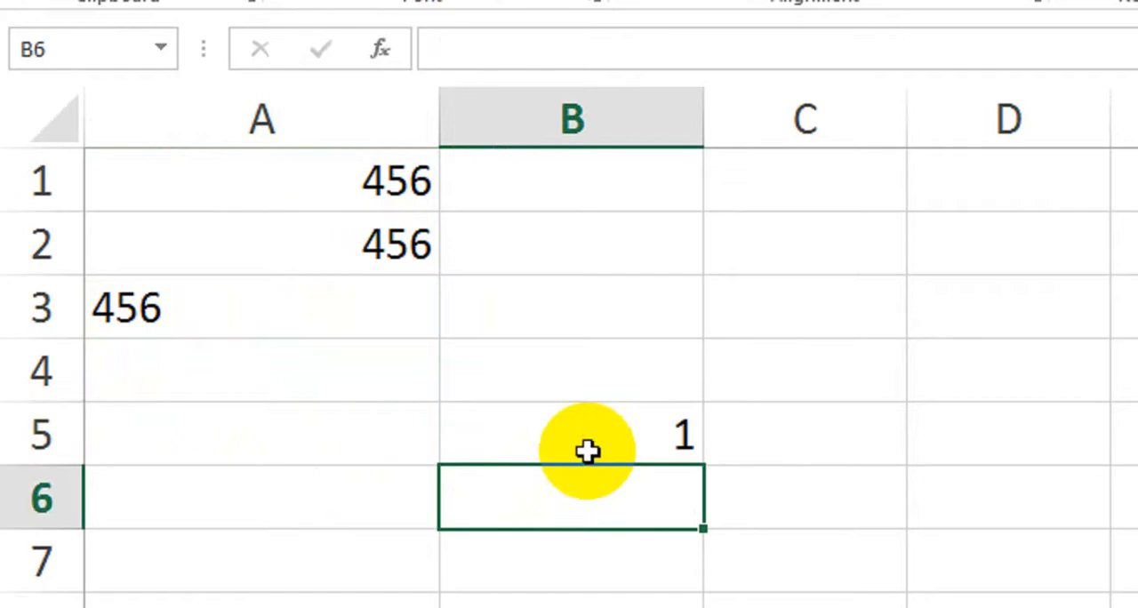
left_click(642, 452)
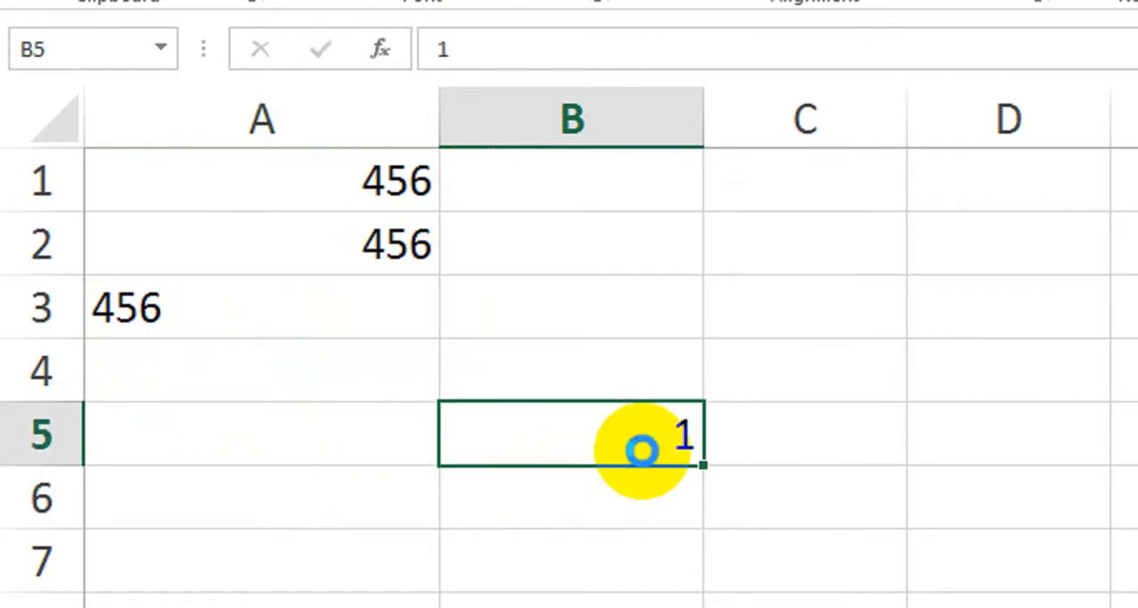
Convert A1:A3 to numbers by applying the copied 1 with Paste Special's Multiply operation, check A3, and end copy mode
left_click_drag(338, 181, 334, 292)
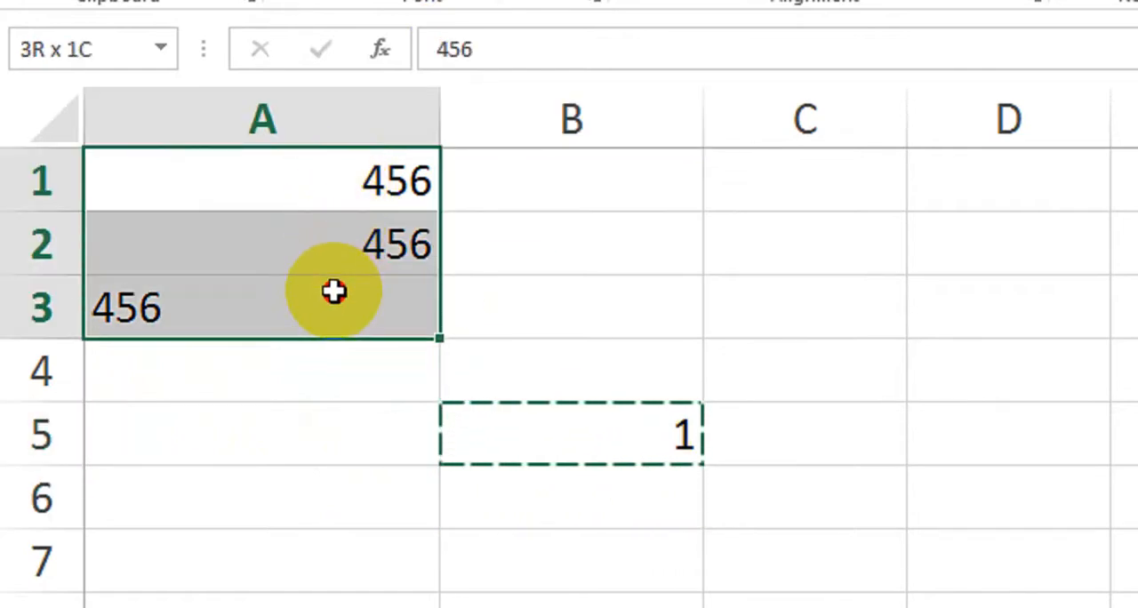
right_click(326, 231)
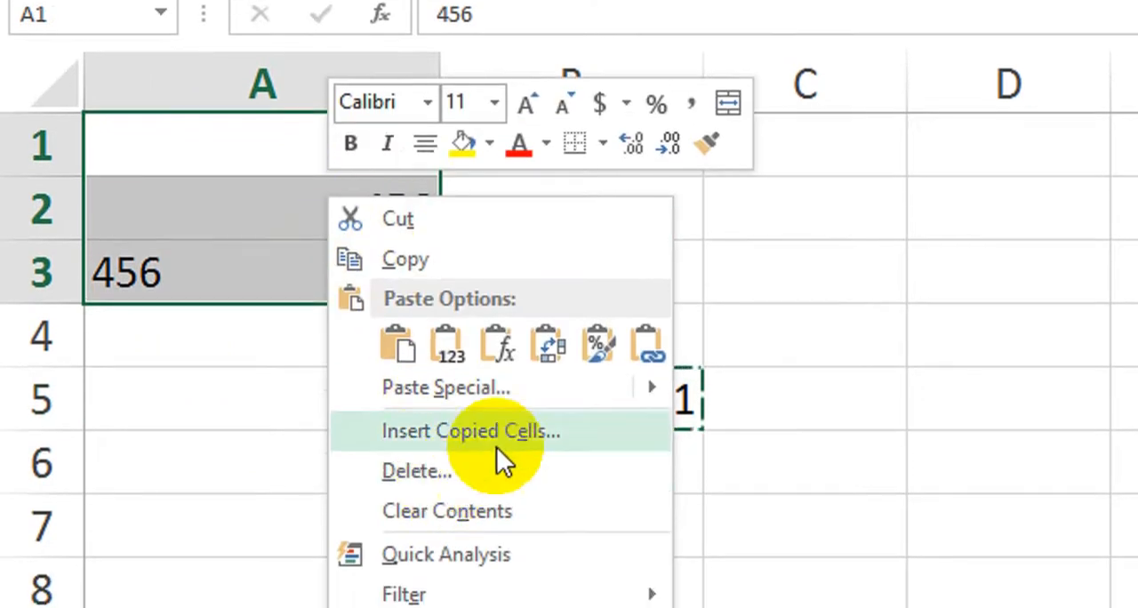
left_click(532, 392)
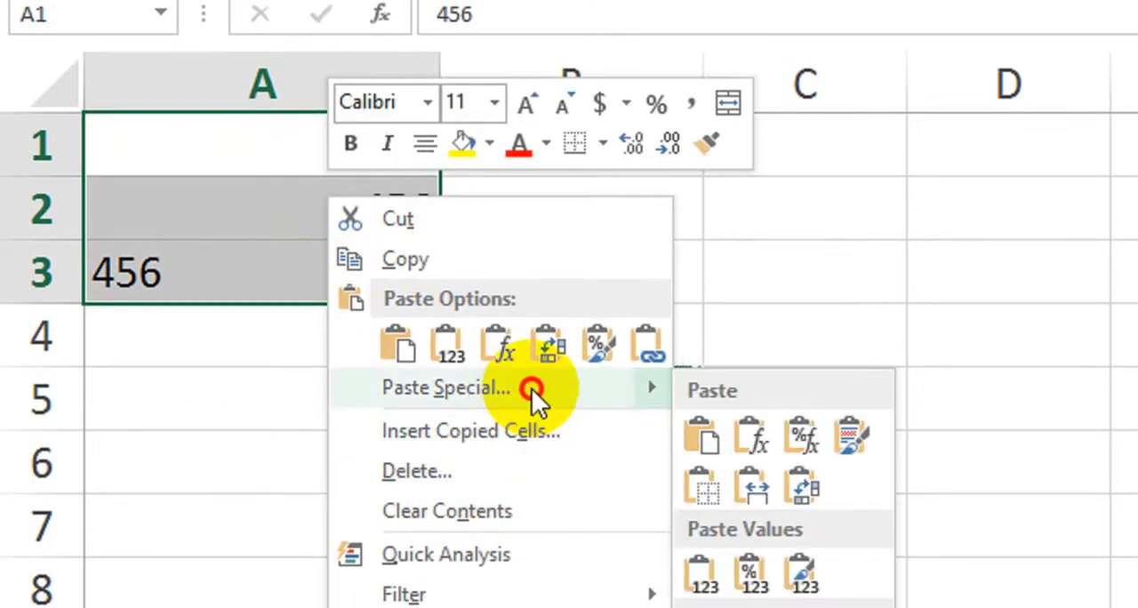
left_click_drag(558, 126, 989, 131)
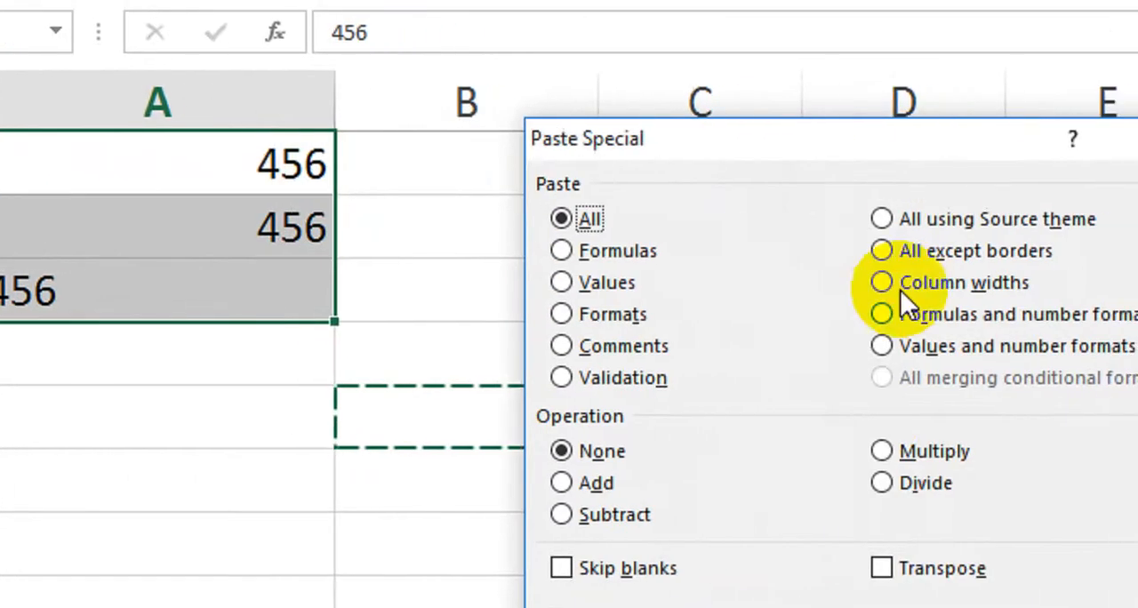
left_click(855, 453)
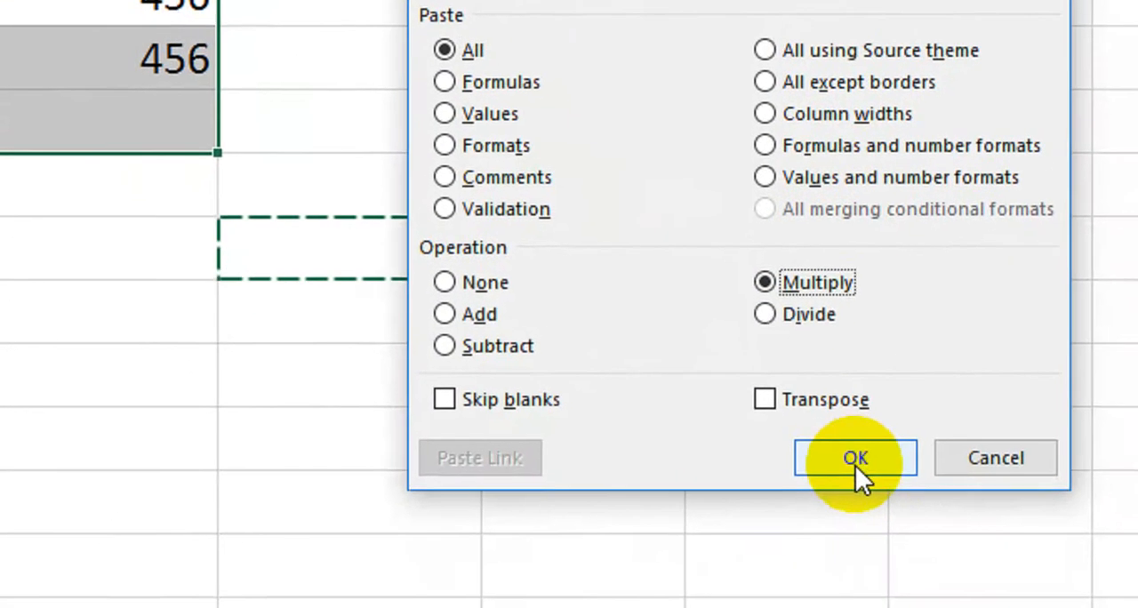
left_click(856, 457)
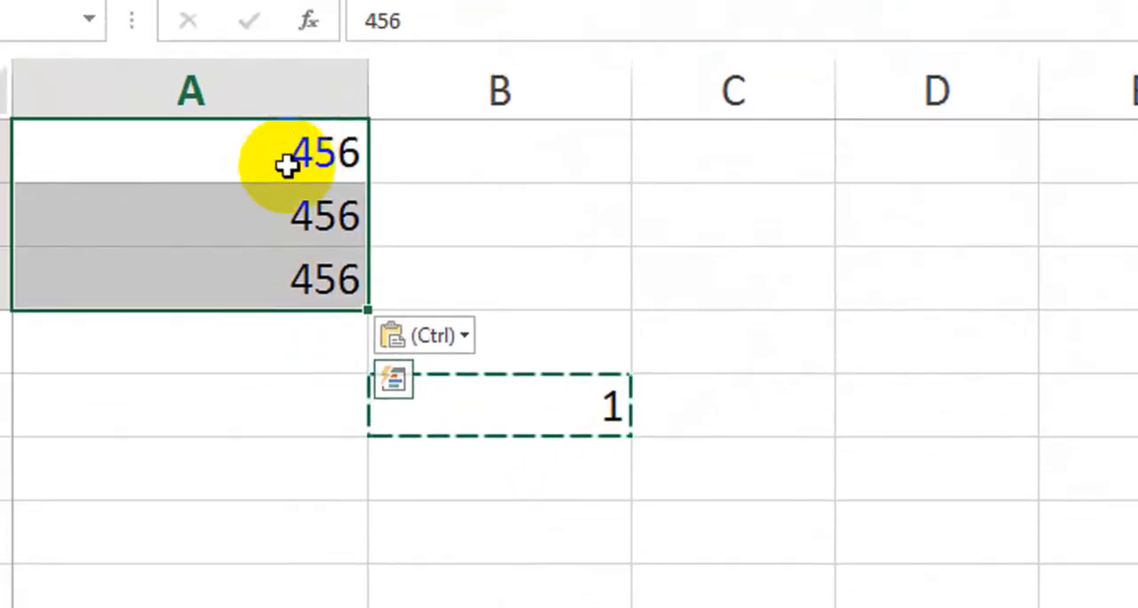
left_click(251, 287)
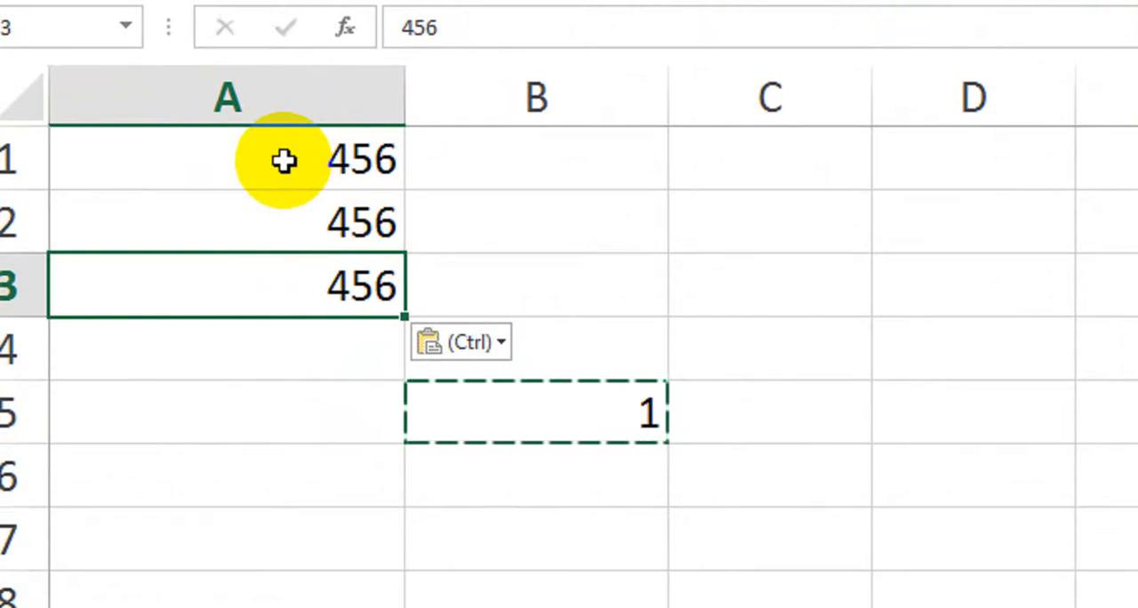
left_click(354, 503)
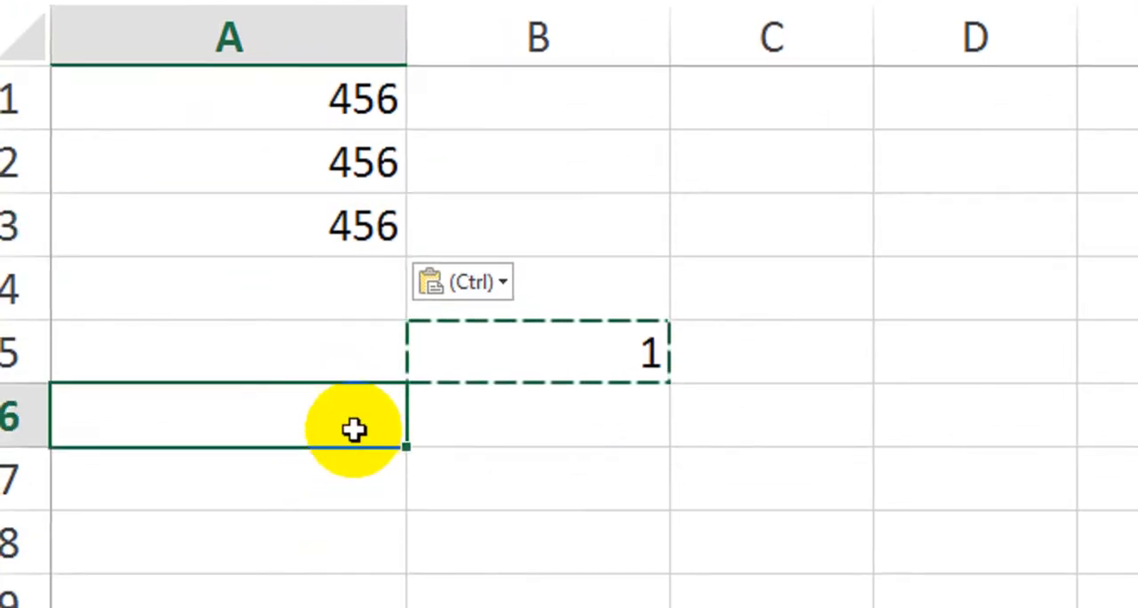
left_click(391, 490)
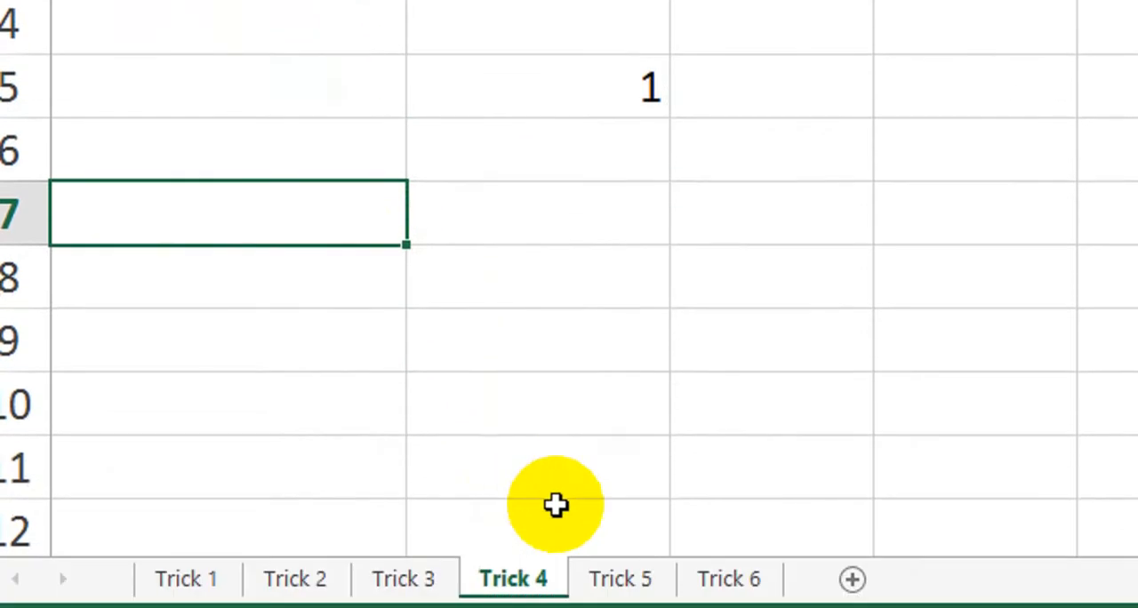
Switch to the Trick 5 sheet and examine the formatted marks table in A1:D10
left_click(622, 585)
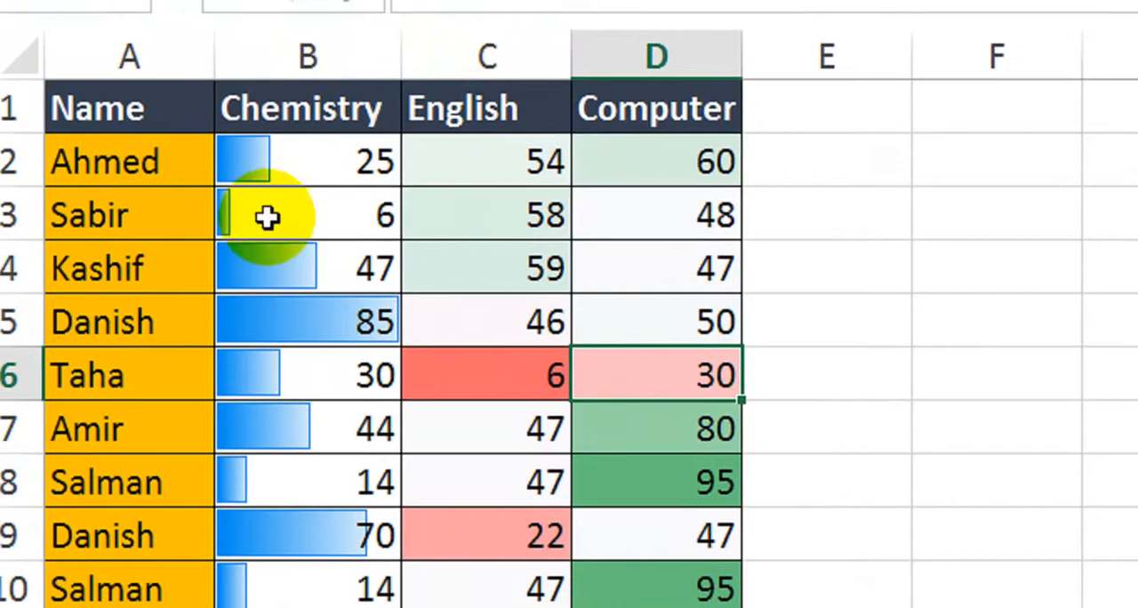
left_click(263, 172)
left_click_drag(162, 64, 571, 359)
left_click_drag(603, 433, 694, 601)
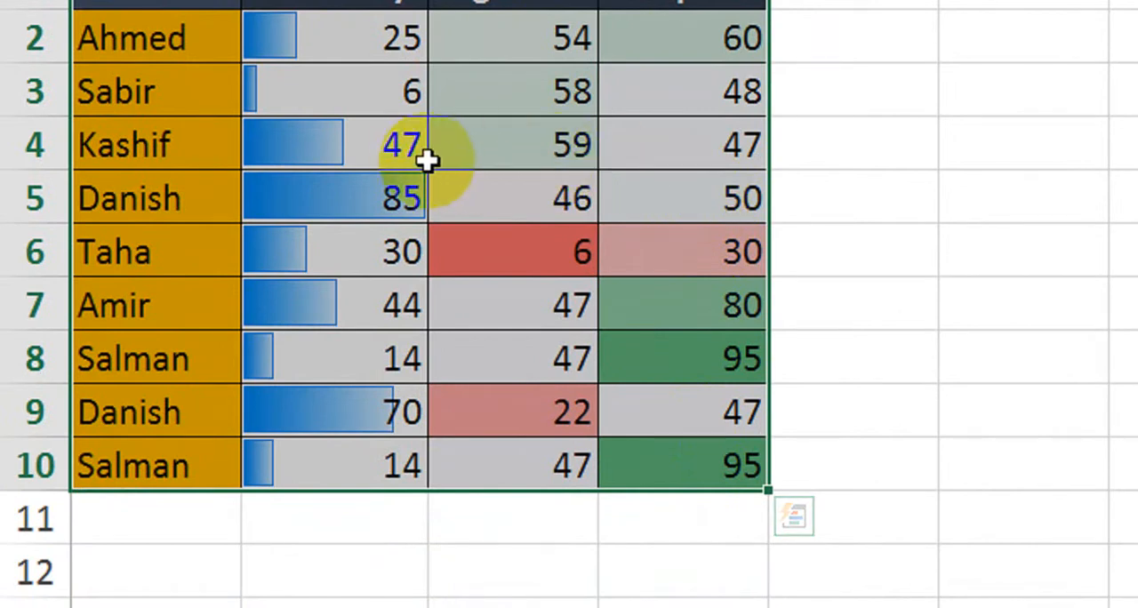
left_click(854, 103)
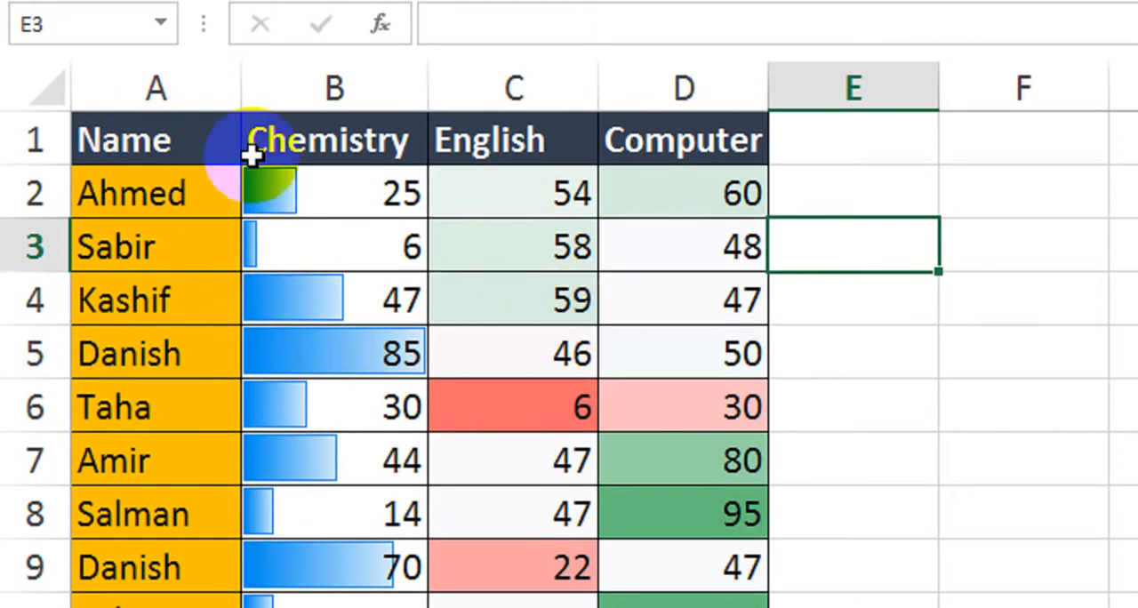
left_click_drag(253, 155, 689, 607)
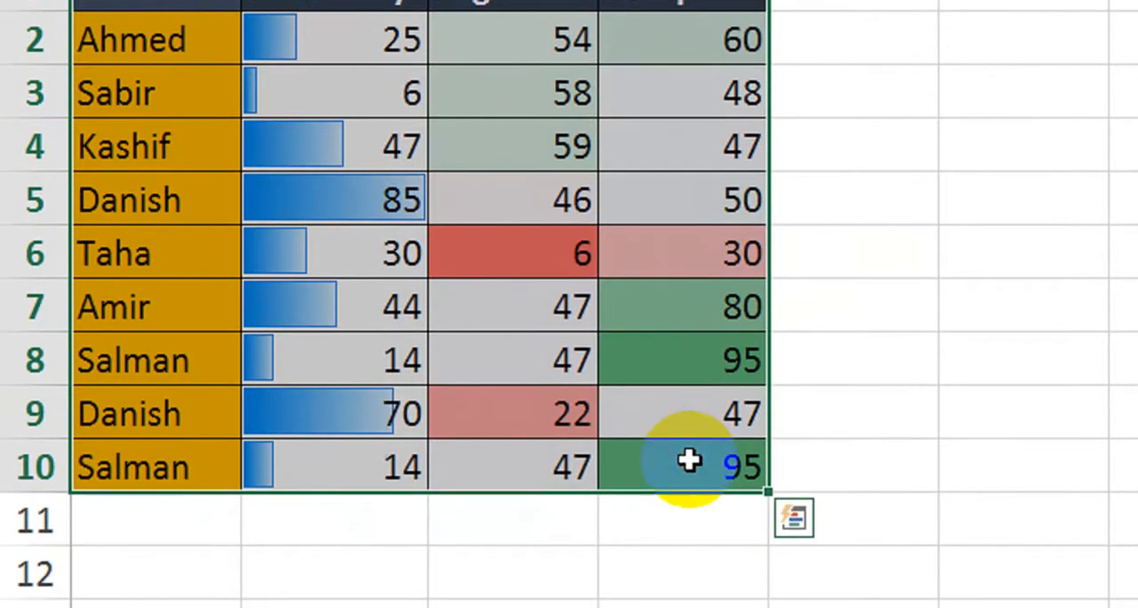
left_click(856, 236)
Clear all contents and formatting from the marks table in A1:D10
left_click_drag(201, 71, 743, 585)
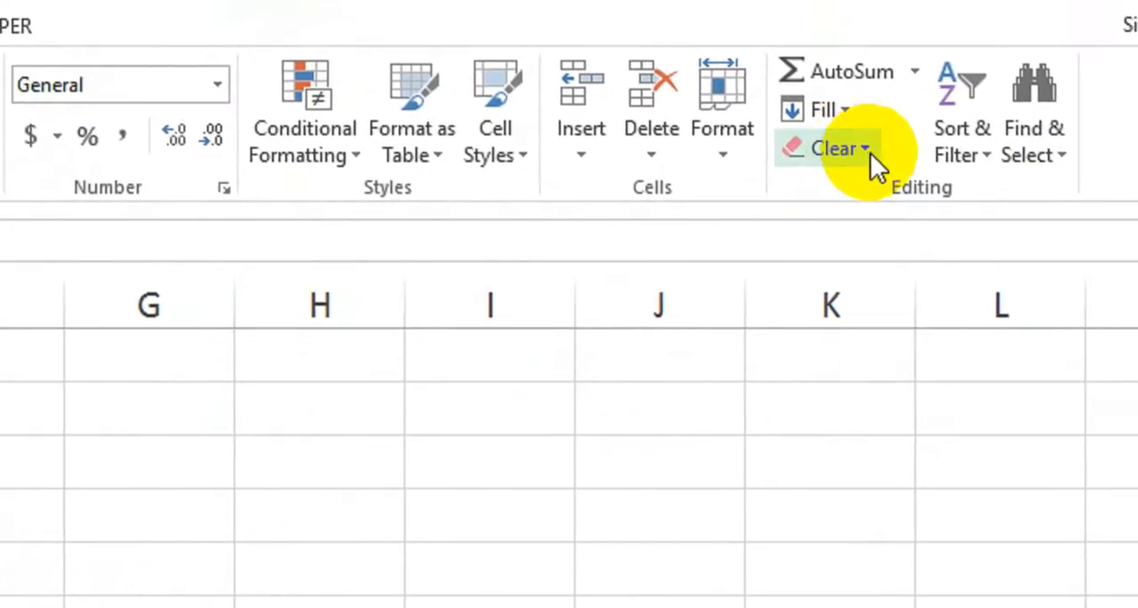
left_click(853, 153)
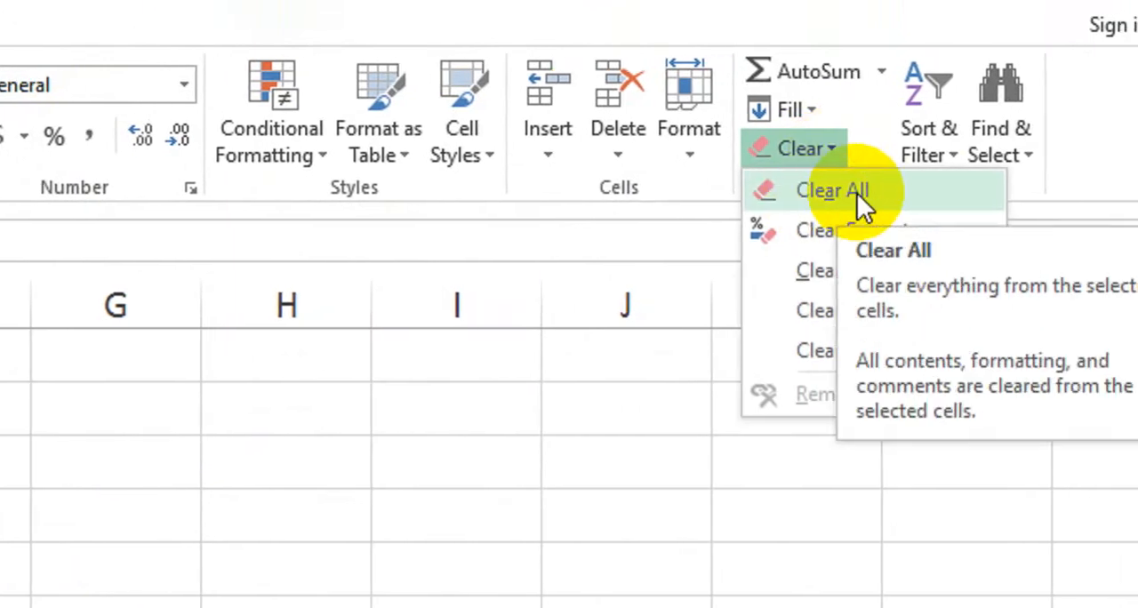
left_click(857, 193)
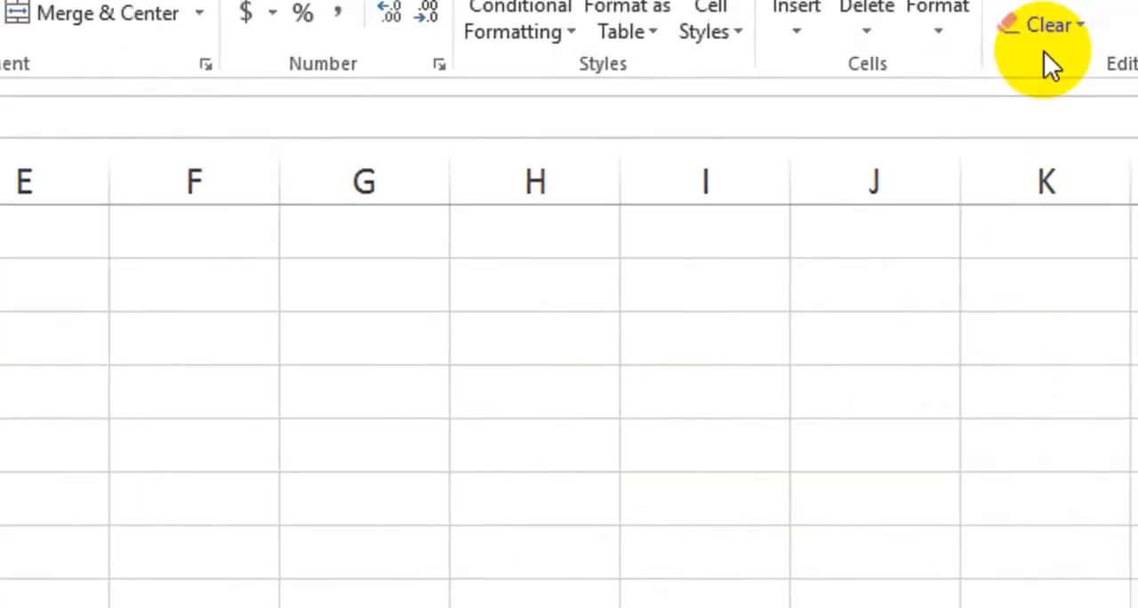
Try clearing only the formats, and separately only the contents, of the marks table in A1:D10, undoing each trial
left_click(1038, 27)
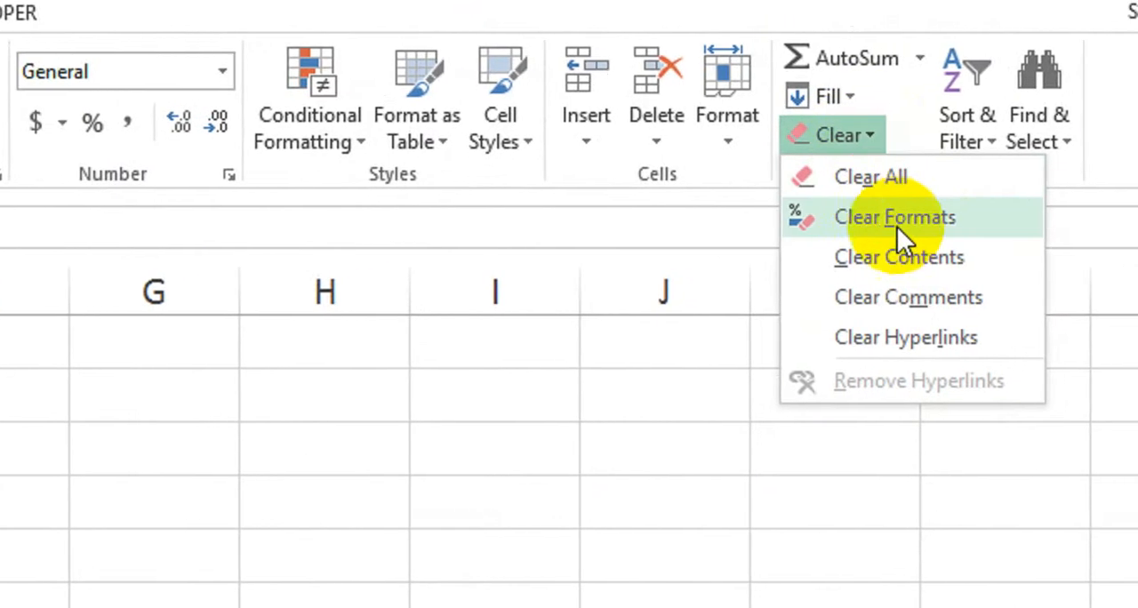
left_click(924, 225)
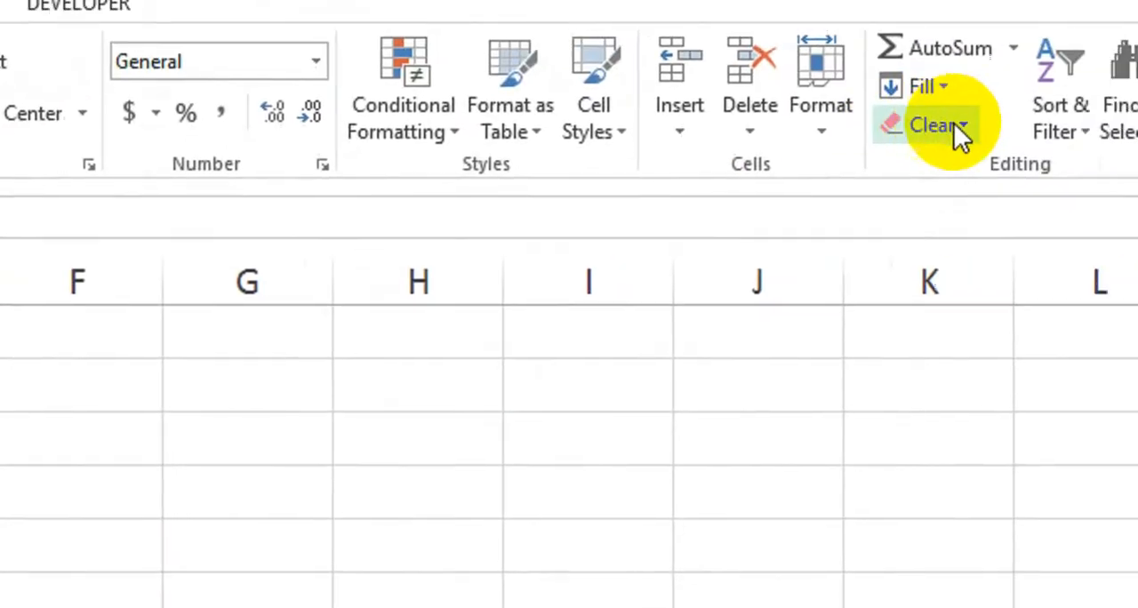
left_click(880, 151)
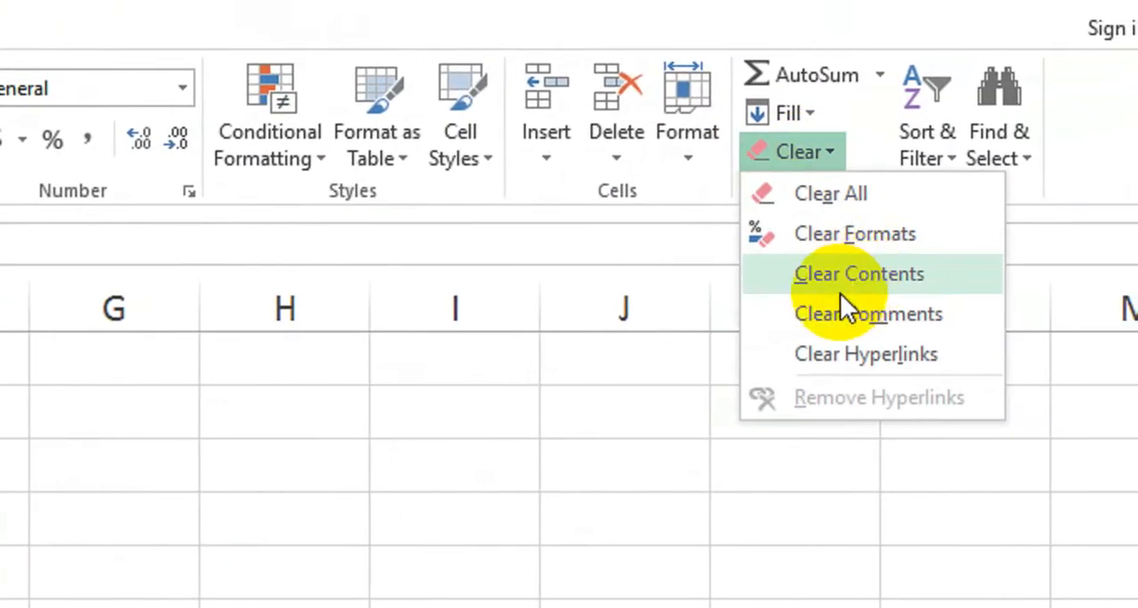
left_click(905, 276)
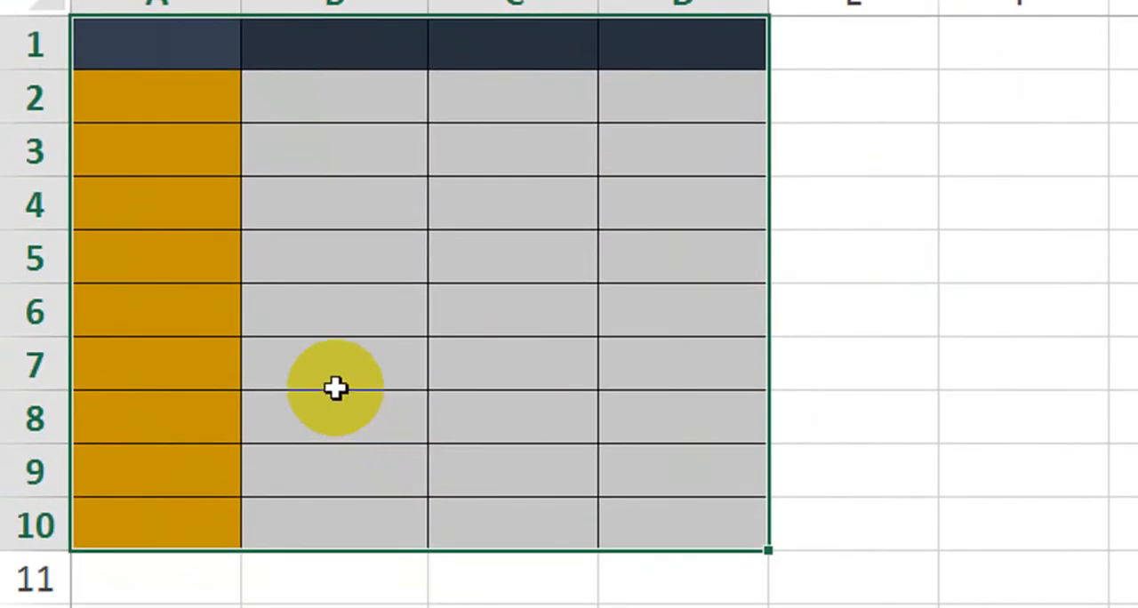
key("ctrl+z")
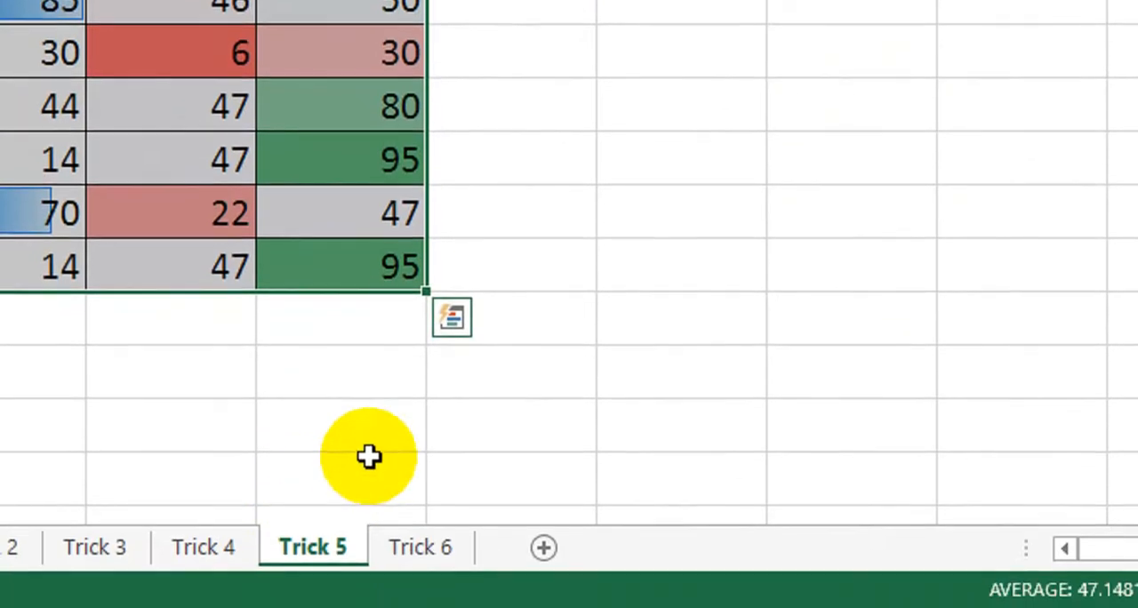
Switch to the Trick 6 sheet and examine the Address list in A1:A6 beside the State, City and Country columns
left_click(429, 554)
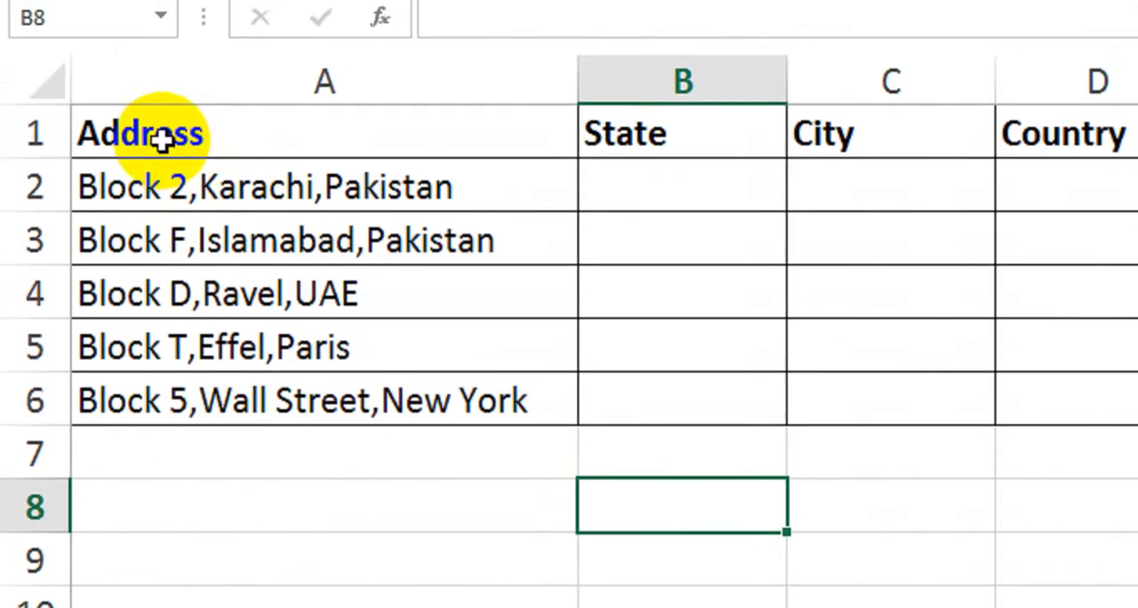
left_click_drag(157, 102, 166, 221)
left_click_drag(166, 267, 179, 413)
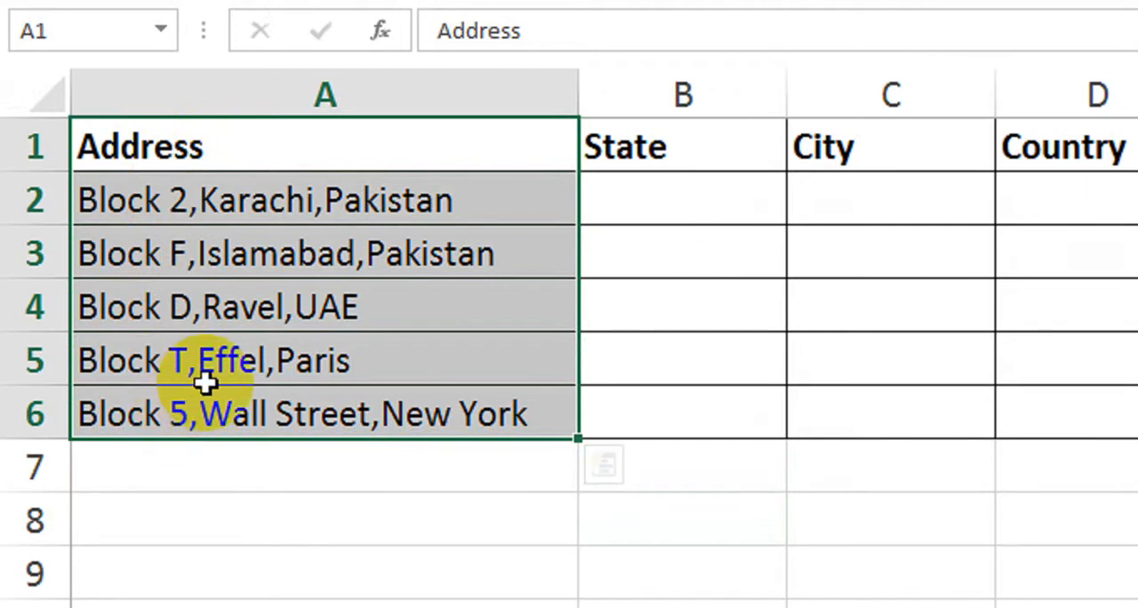
left_click(950, 197)
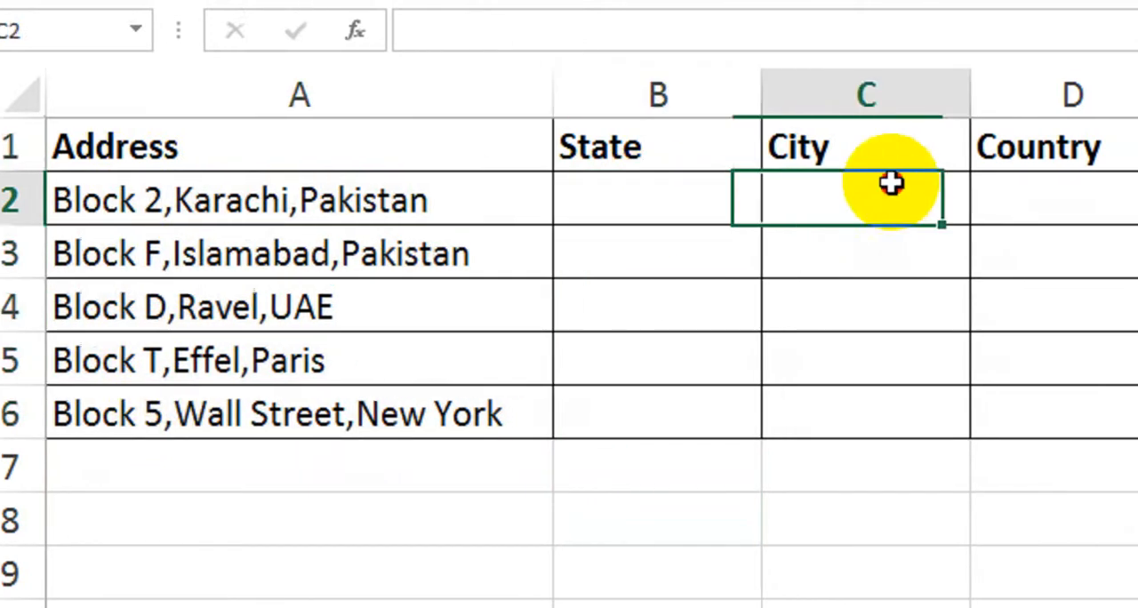
left_click(1114, 196)
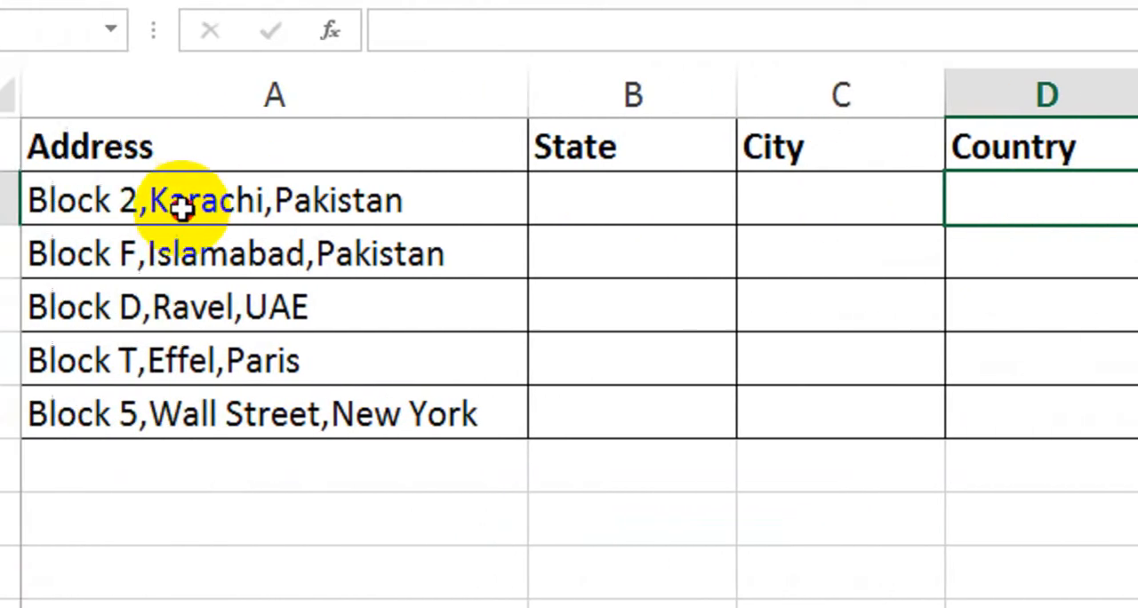
Compare the comma-separated parts of the addresses in A2:A6 with the State, City and Country cells meant for them
left_click(5, 203)
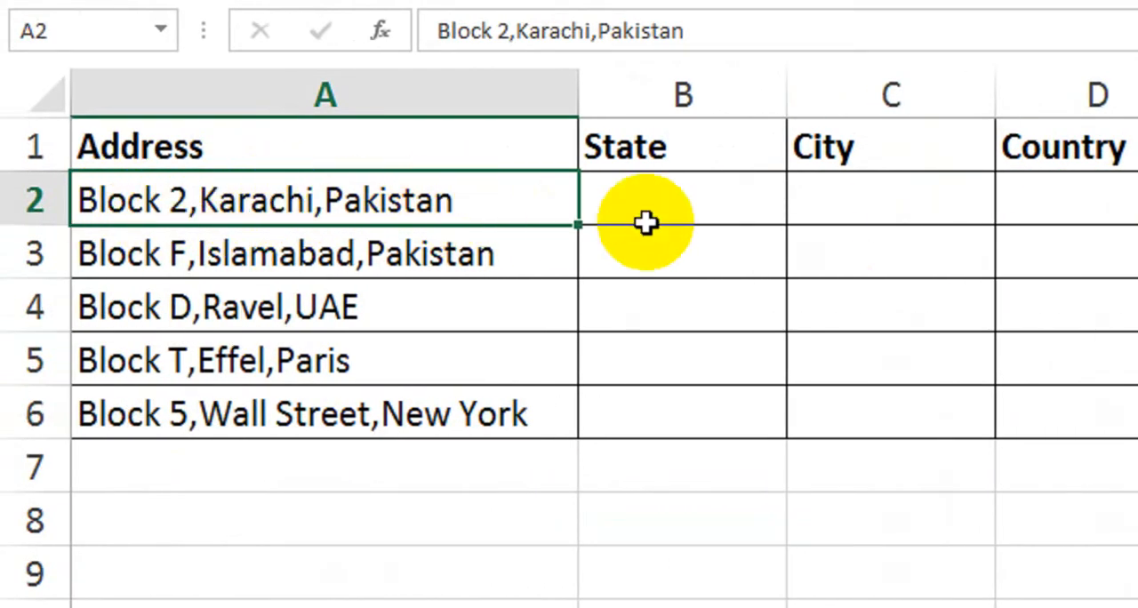
left_click(647, 192)
left_click(890, 196)
left_click(1126, 188)
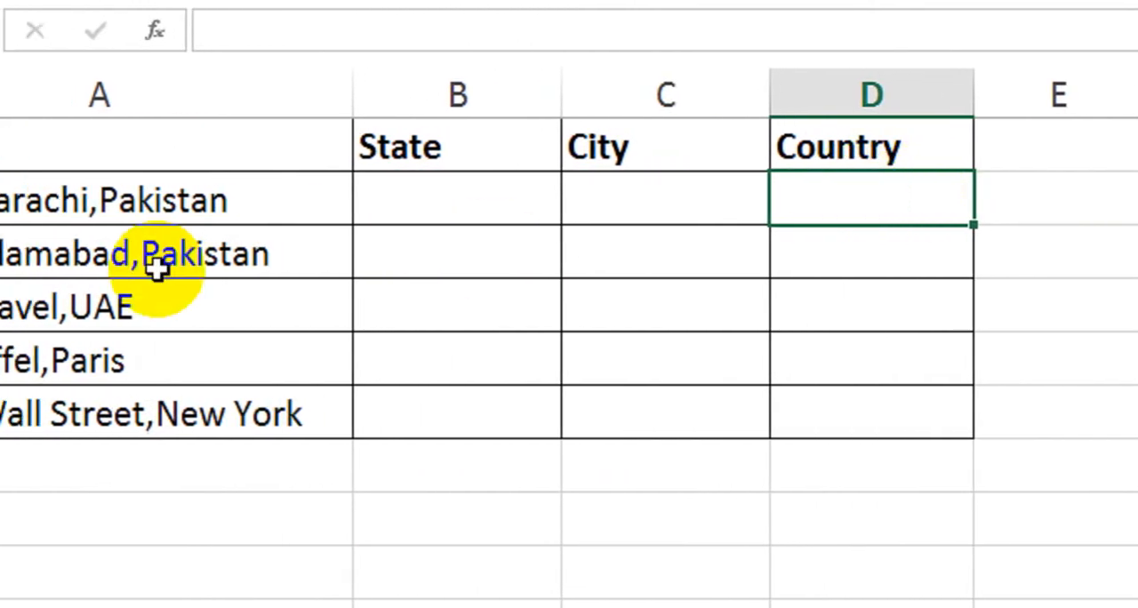
left_click(371, 193)
left_click(580, 192)
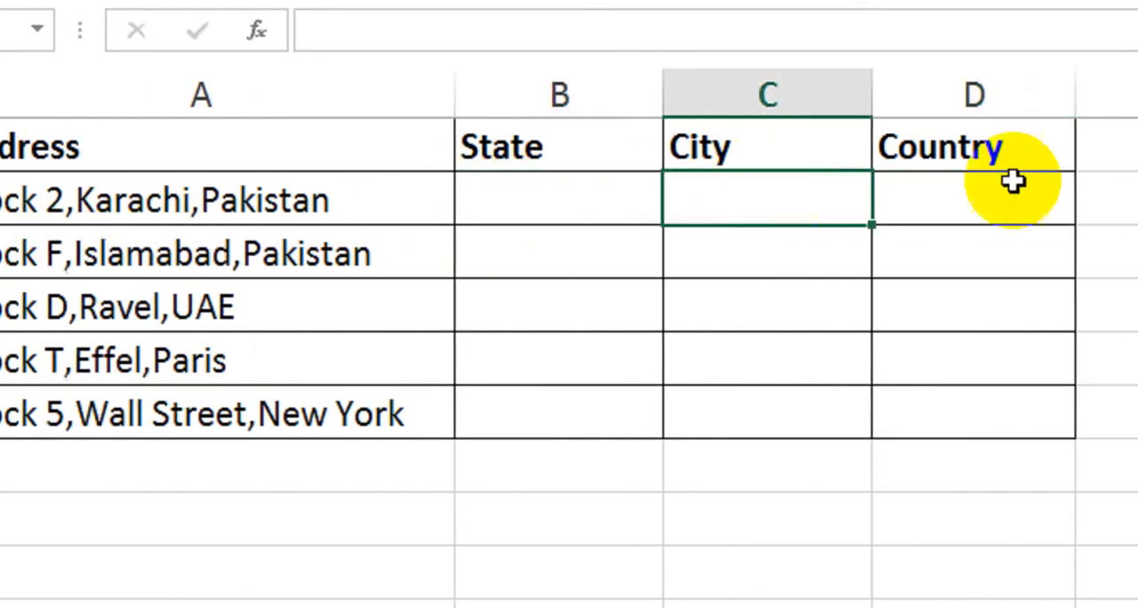
left_click(1014, 182)
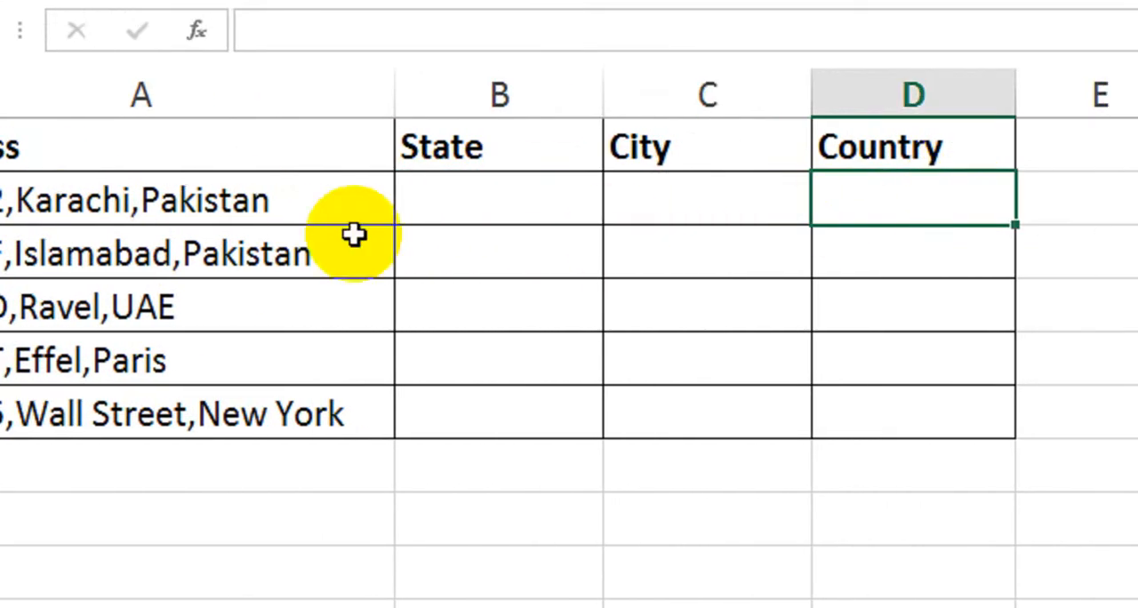
left_click_drag(338, 200, 269, 469)
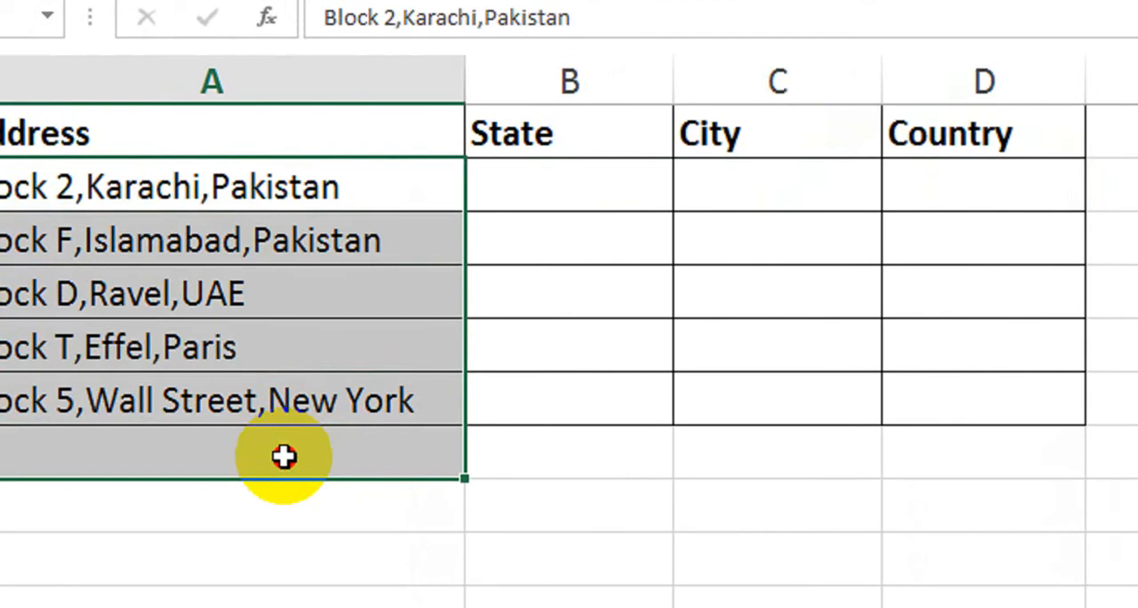
left_click(559, 218)
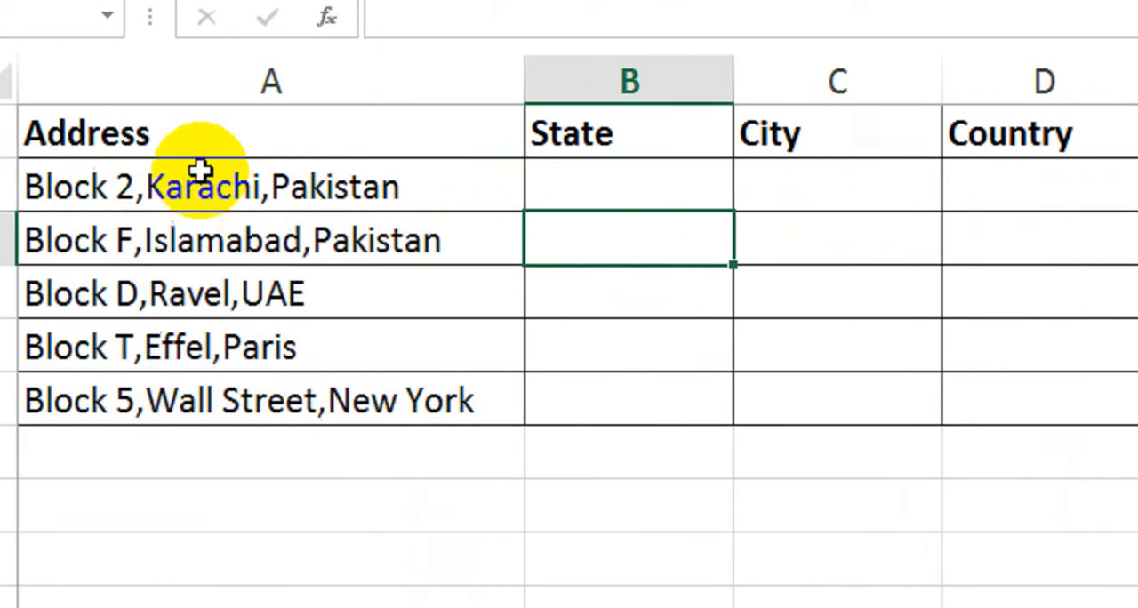
Start Text to Columns on the addresses in A2:A6, treating the data as Delimited, and proceed to the delimiter settings
left_click_drag(120, 183, 180, 222)
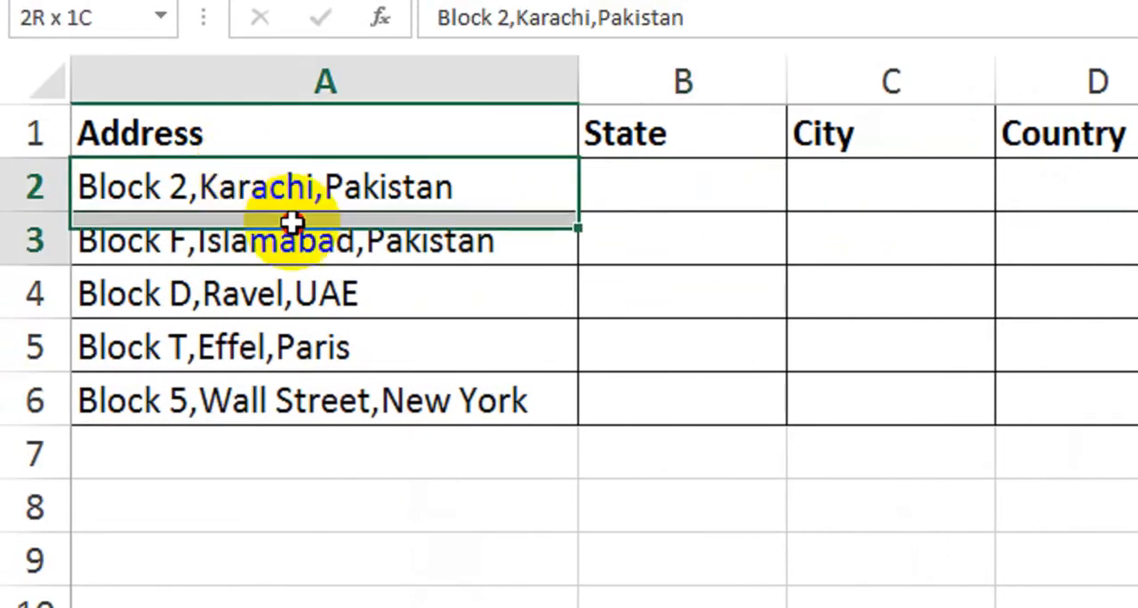
left_click_drag(292, 222, 362, 375)
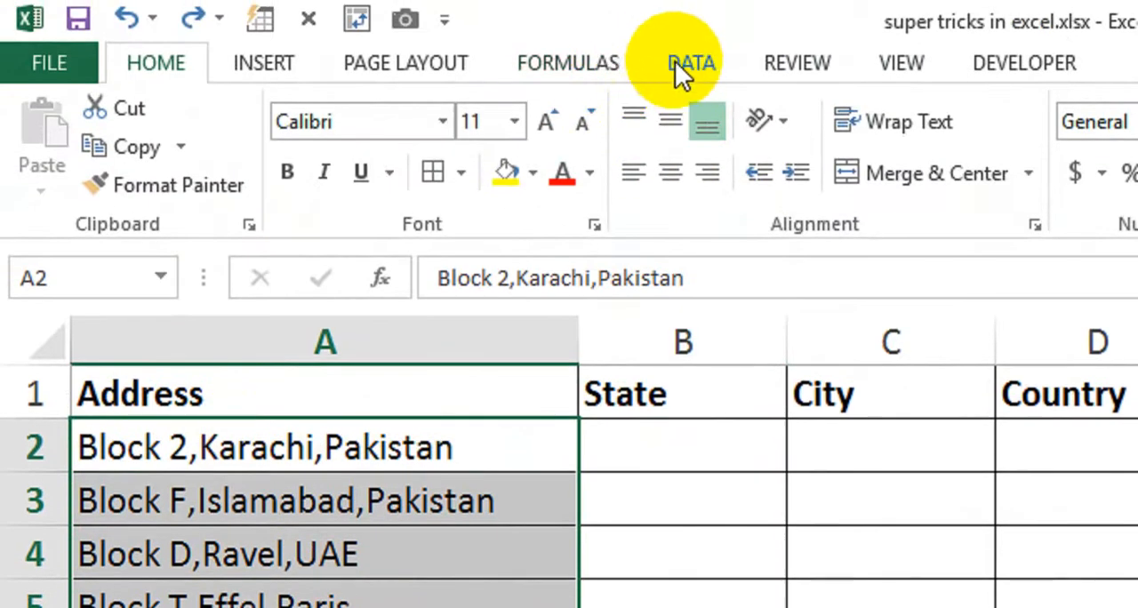
left_click(677, 62)
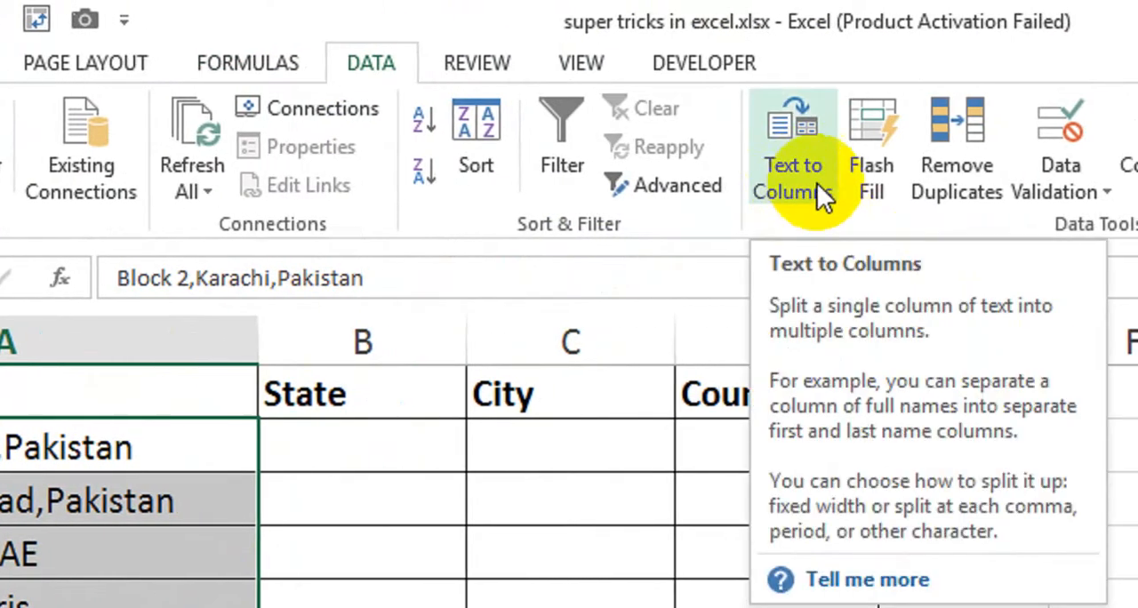
left_click(788, 189)
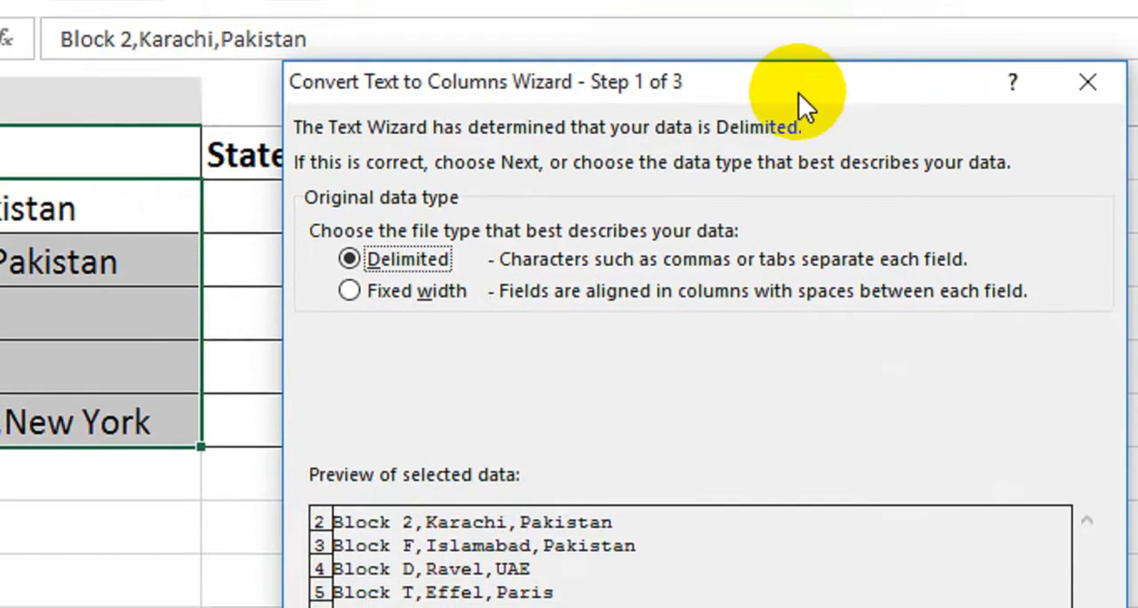
left_click_drag(856, 332, 1137, 301)
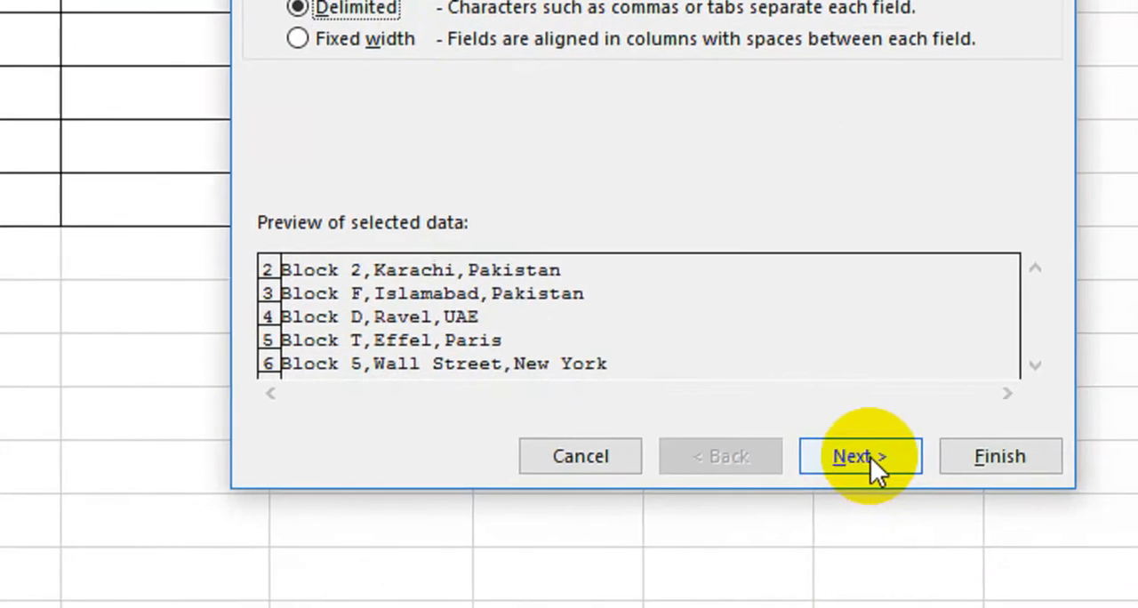
left_click(870, 457)
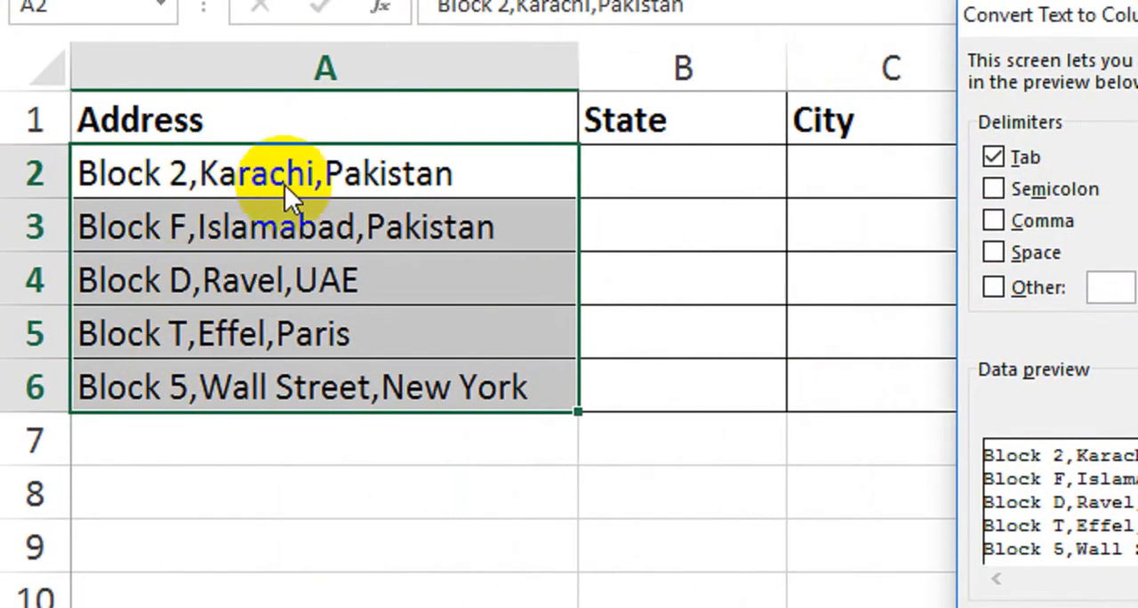
Set Comma as the only delimiter for the address split, turning Tab off, and proceed to the final wizard stage
left_click(849, 221)
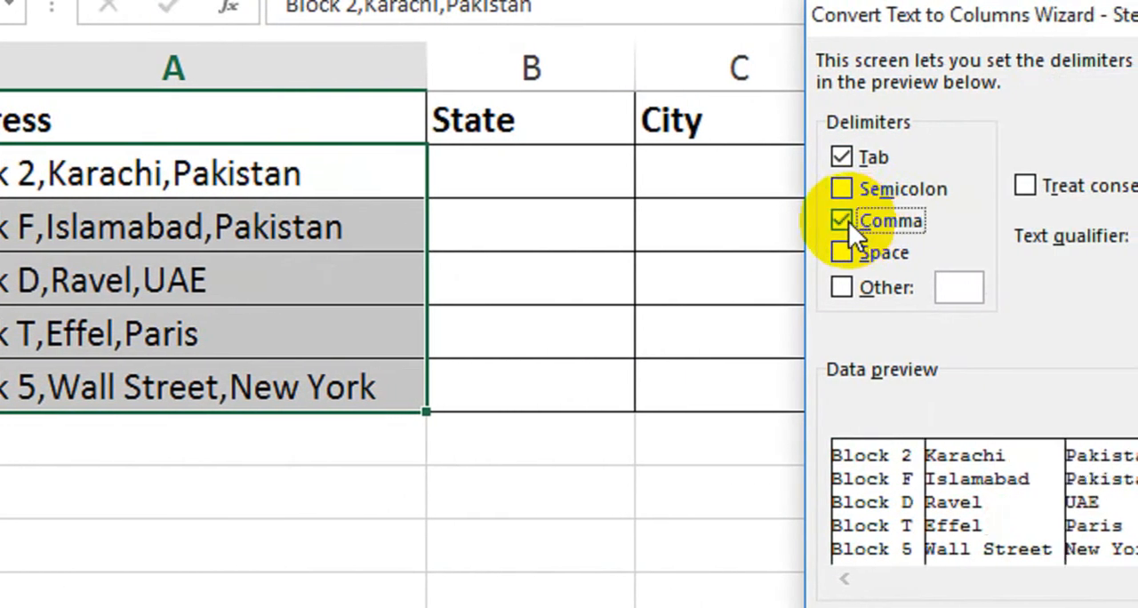
left_click(850, 162)
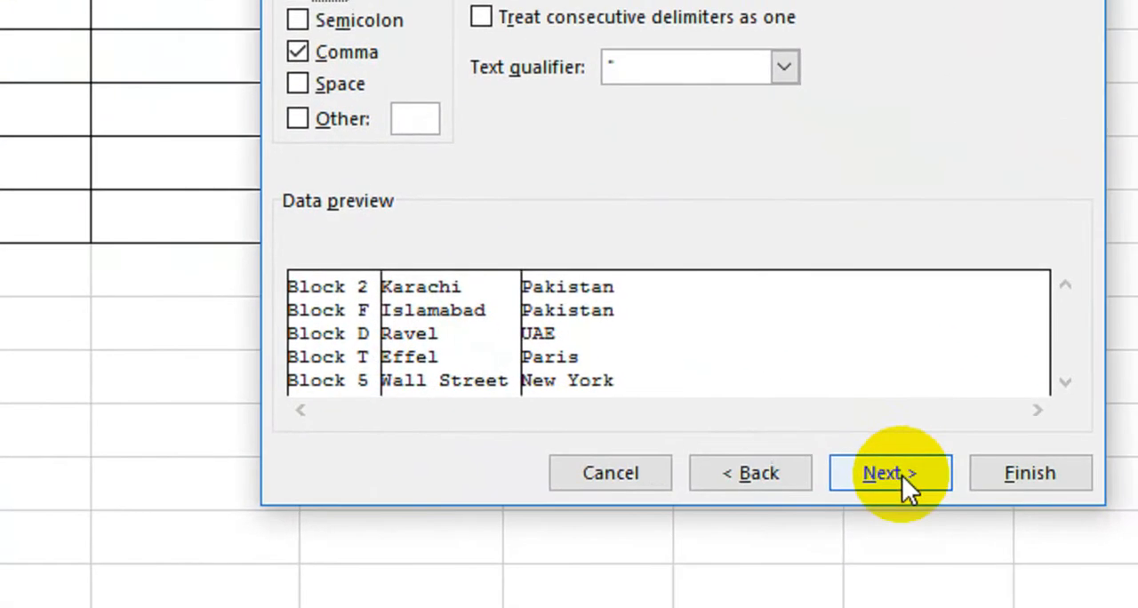
left_click(902, 475)
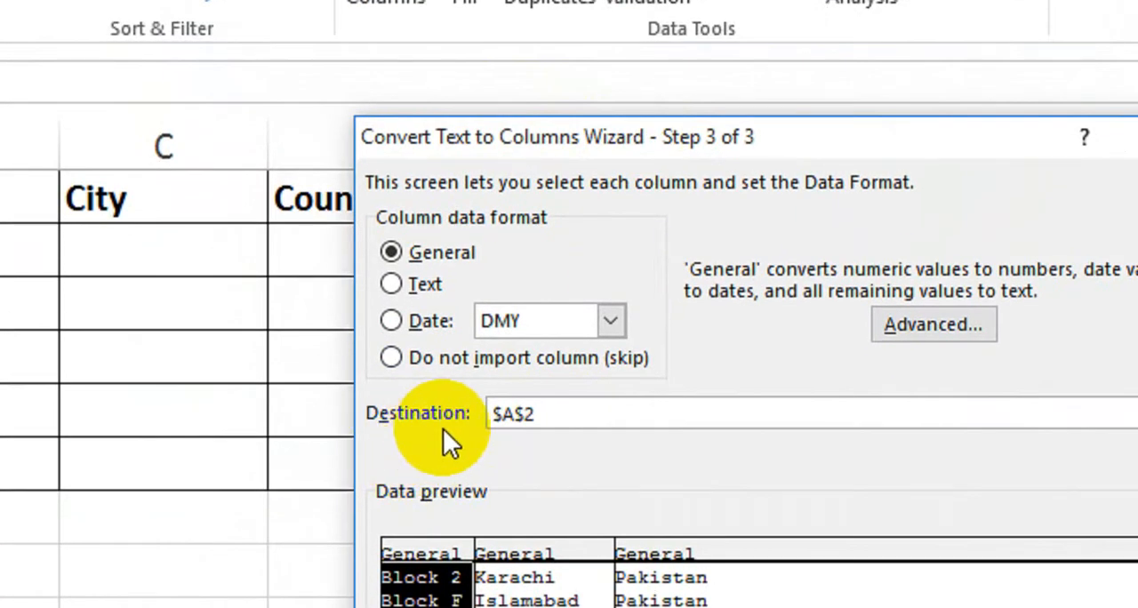
Set the destination to $B$2 and finish splitting the addresses into the State, City and Country columns, accepting replacement of existing data
left_click(499, 424)
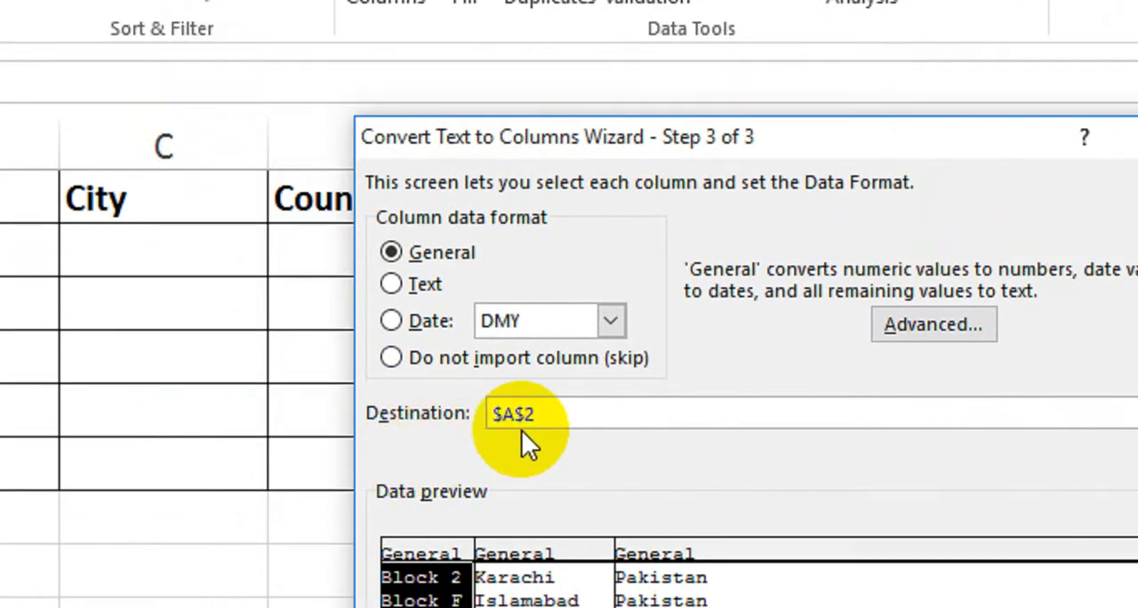
left_click_drag(545, 416, 505, 415)
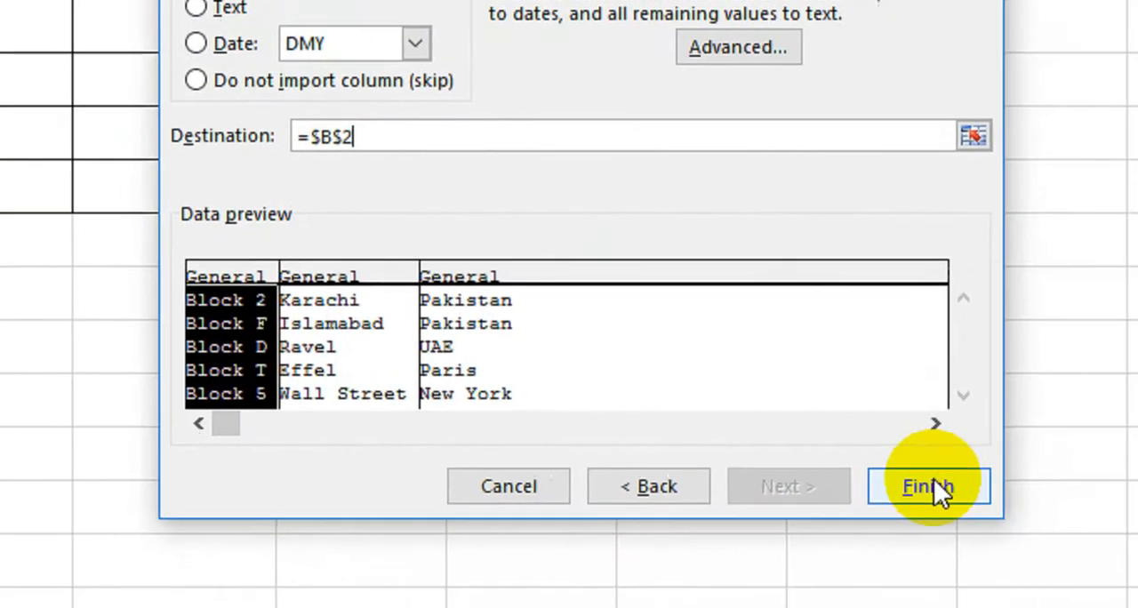
left_click(935, 488)
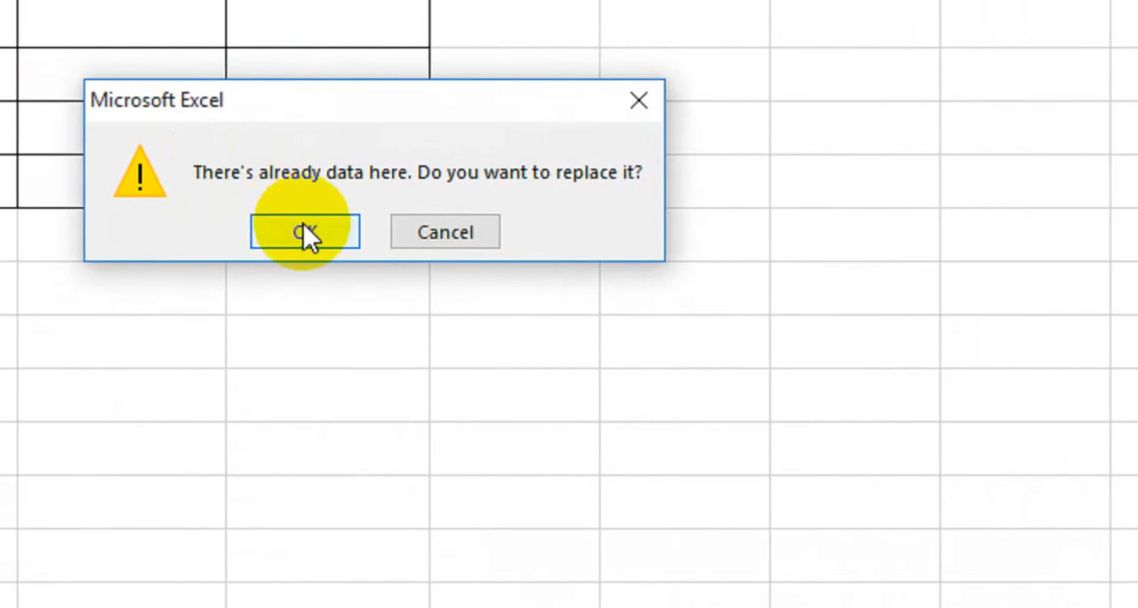
left_click(103, 215)
left_click(0, 235)
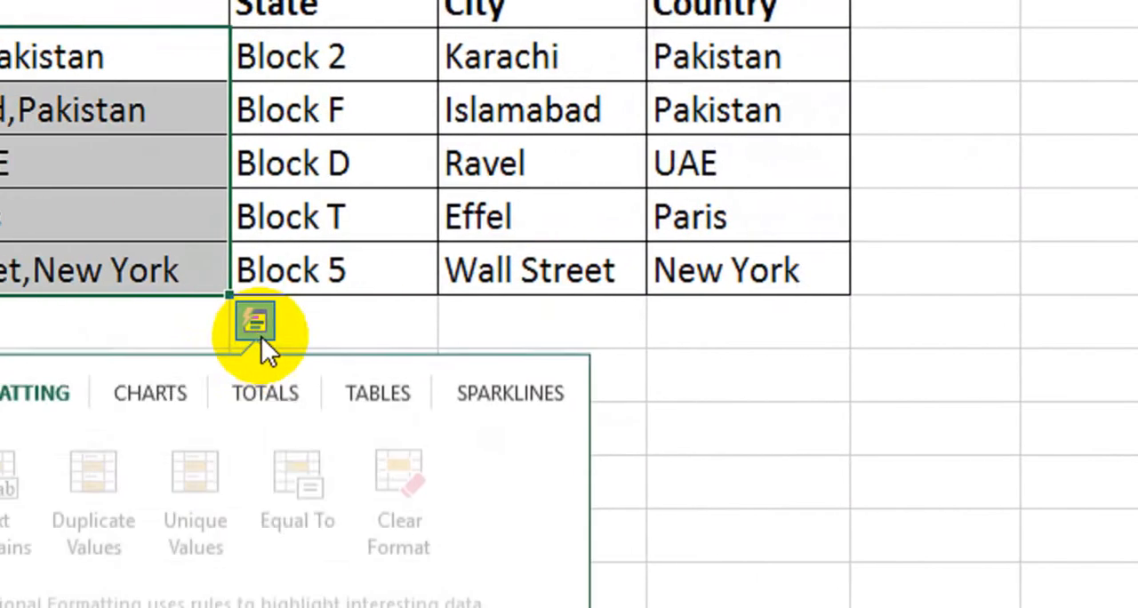
left_click(162, 325)
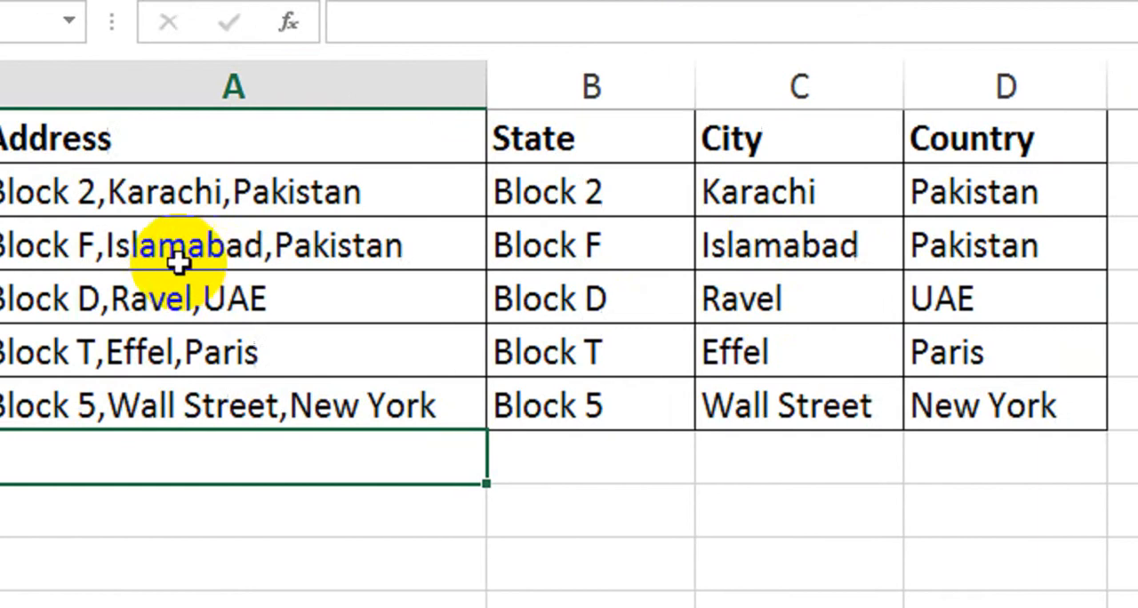
Compare the address in A4 with its split City and Country values in C4 and D4
left_click(147, 299)
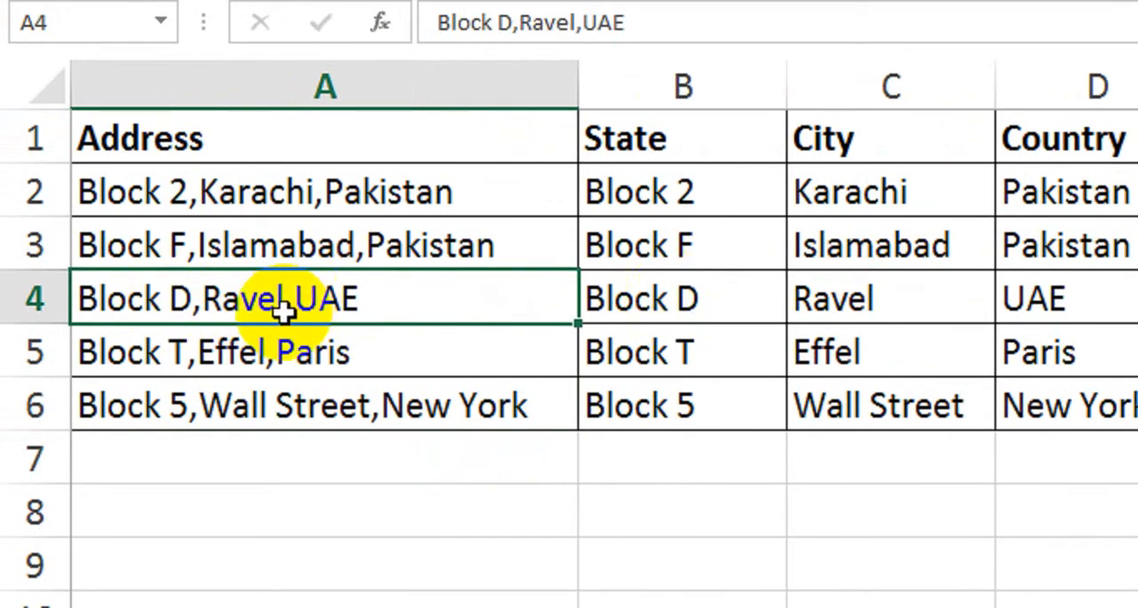
left_click(835, 311)
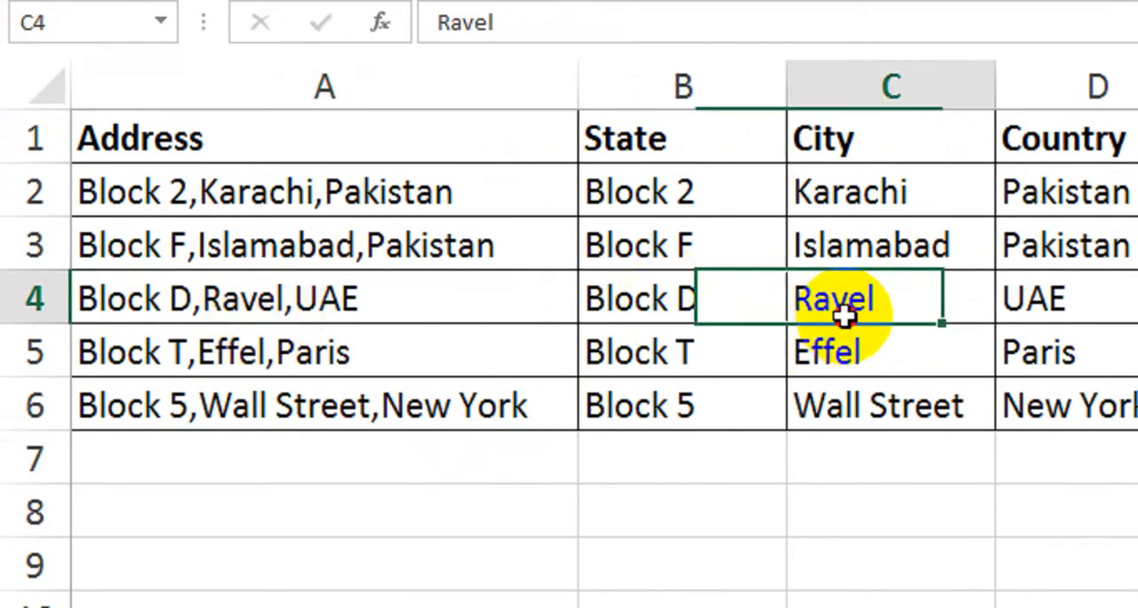
left_click(360, 303)
left_click(1014, 302)
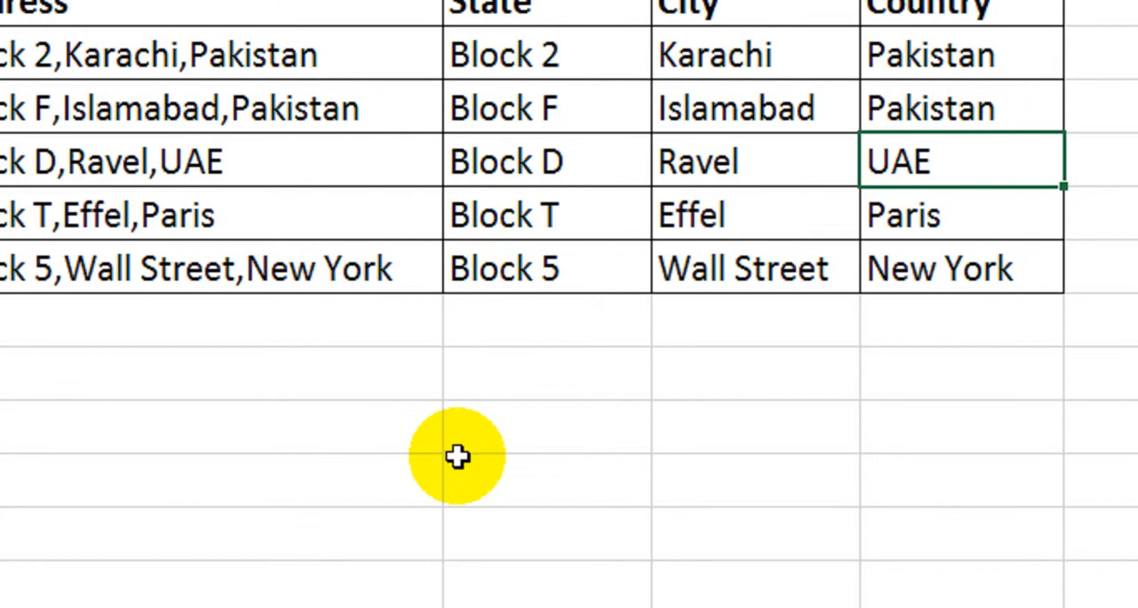
key("alt")
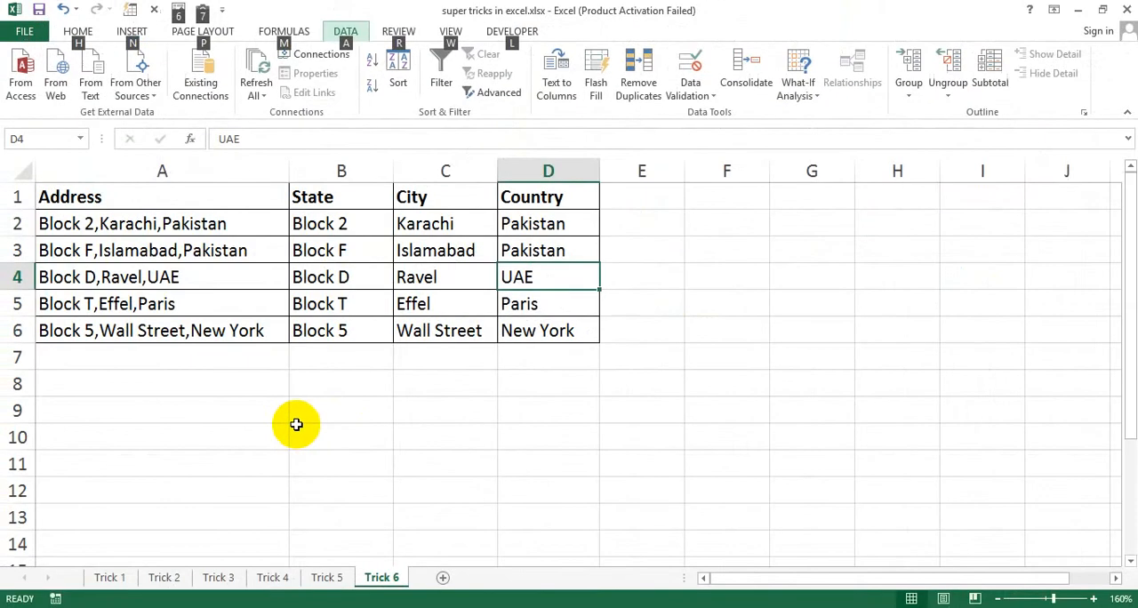